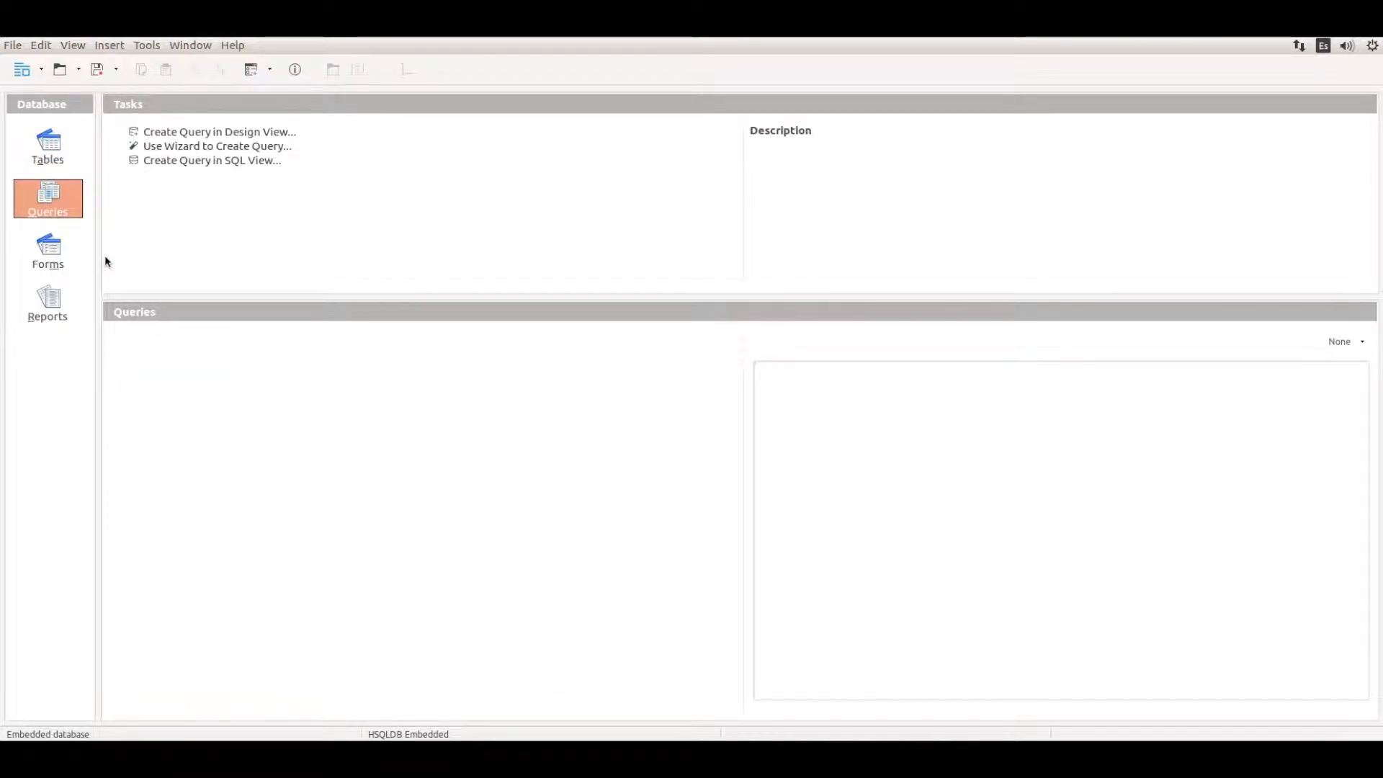
# Start a new query in Design View using the tables Clients, Factures, Productes and VendesIngressos
pyautogui.click(201, 131)
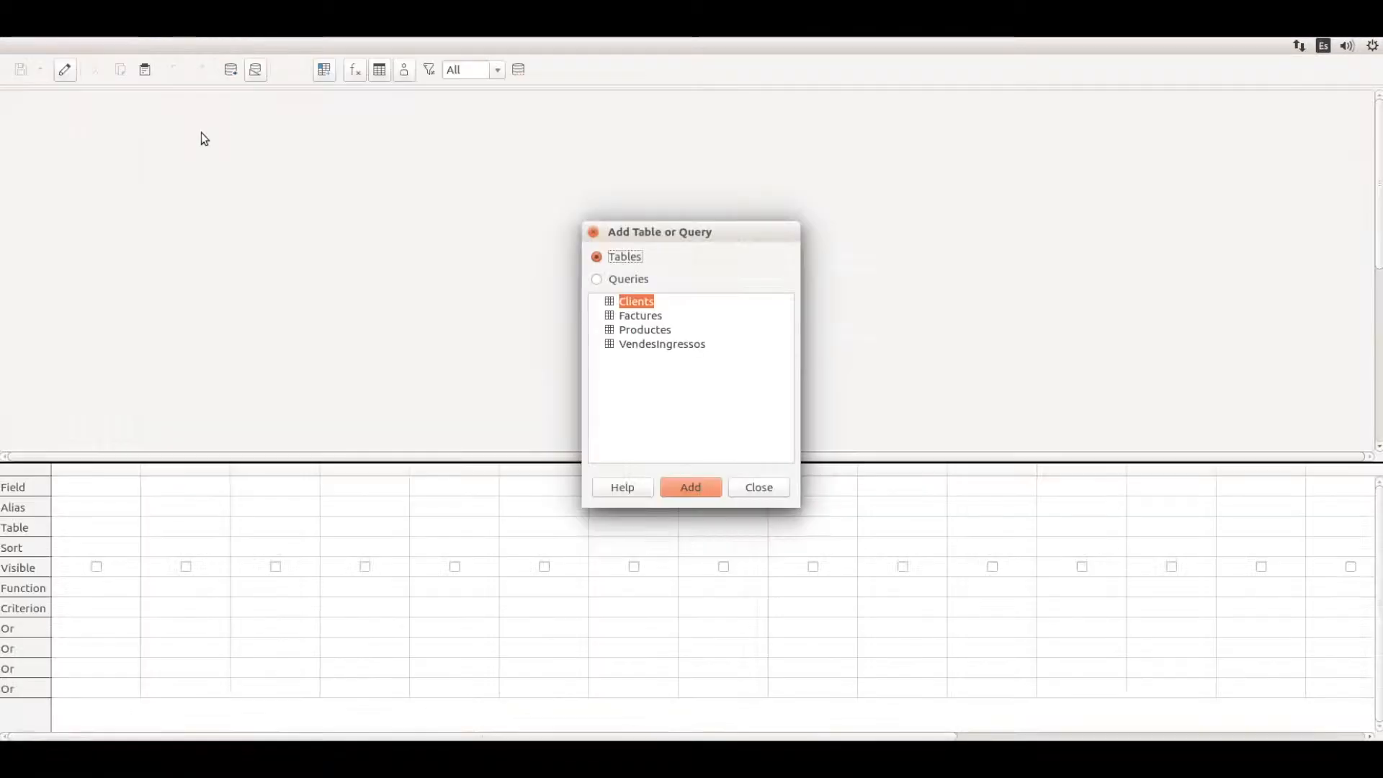
pyautogui.doubleClick(642, 301)
pyautogui.doubleClick(641, 316)
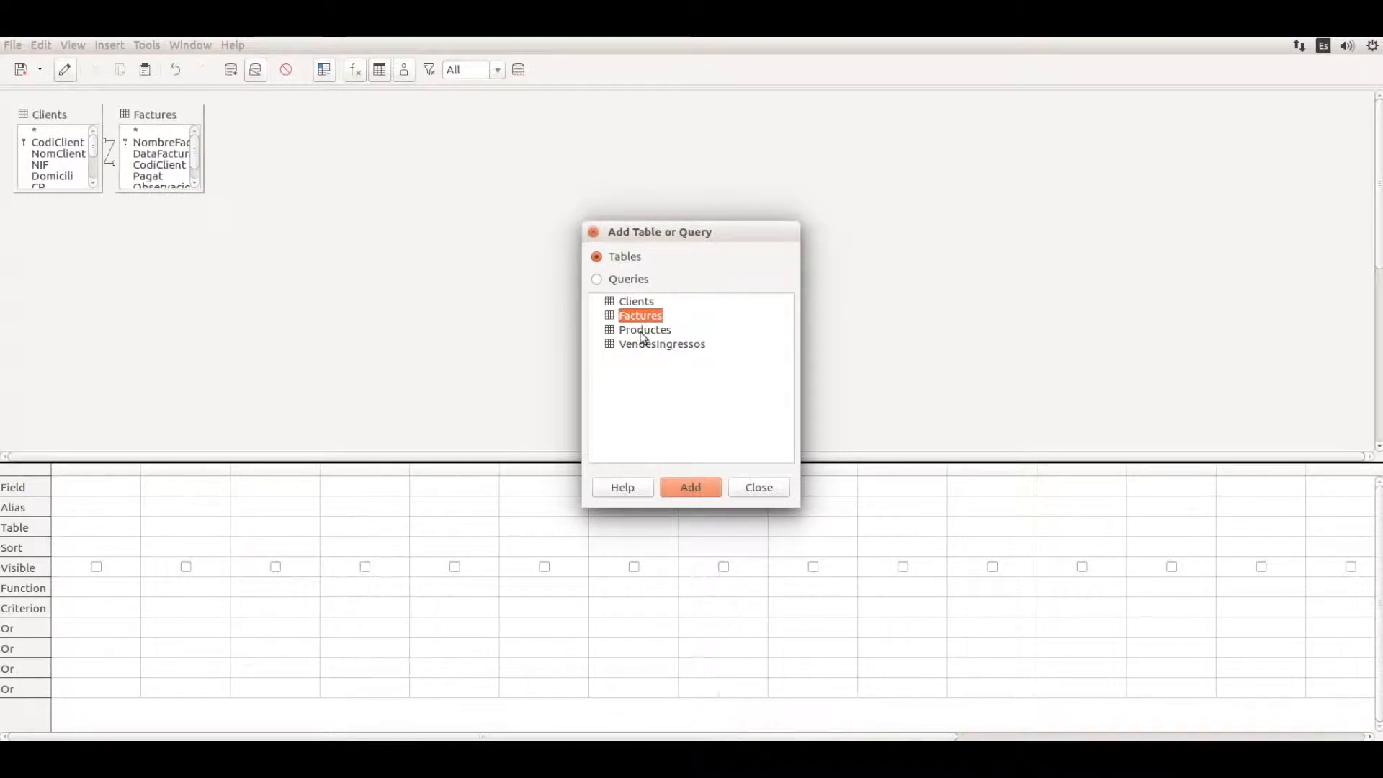
pyautogui.doubleClick(645, 330)
pyautogui.doubleClick(651, 344)
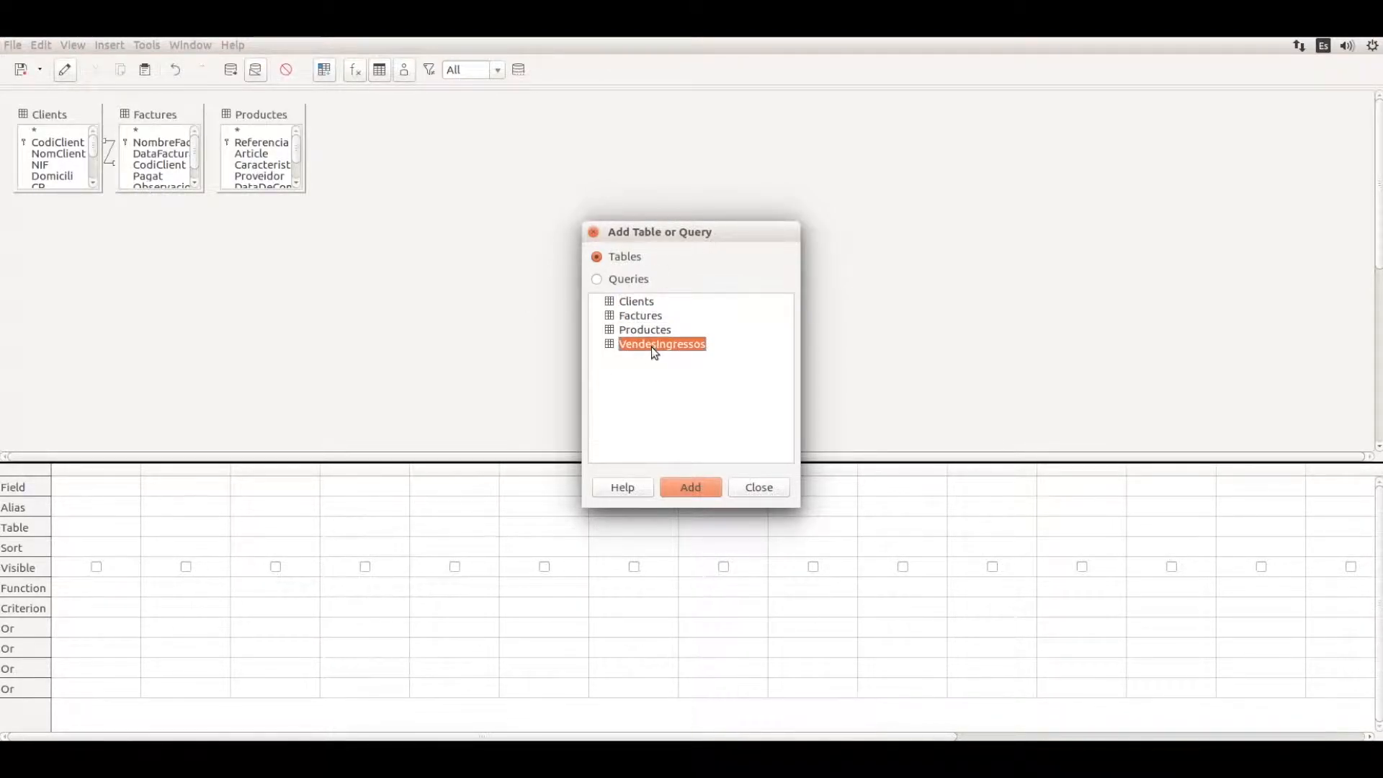
pyautogui.click(761, 489)
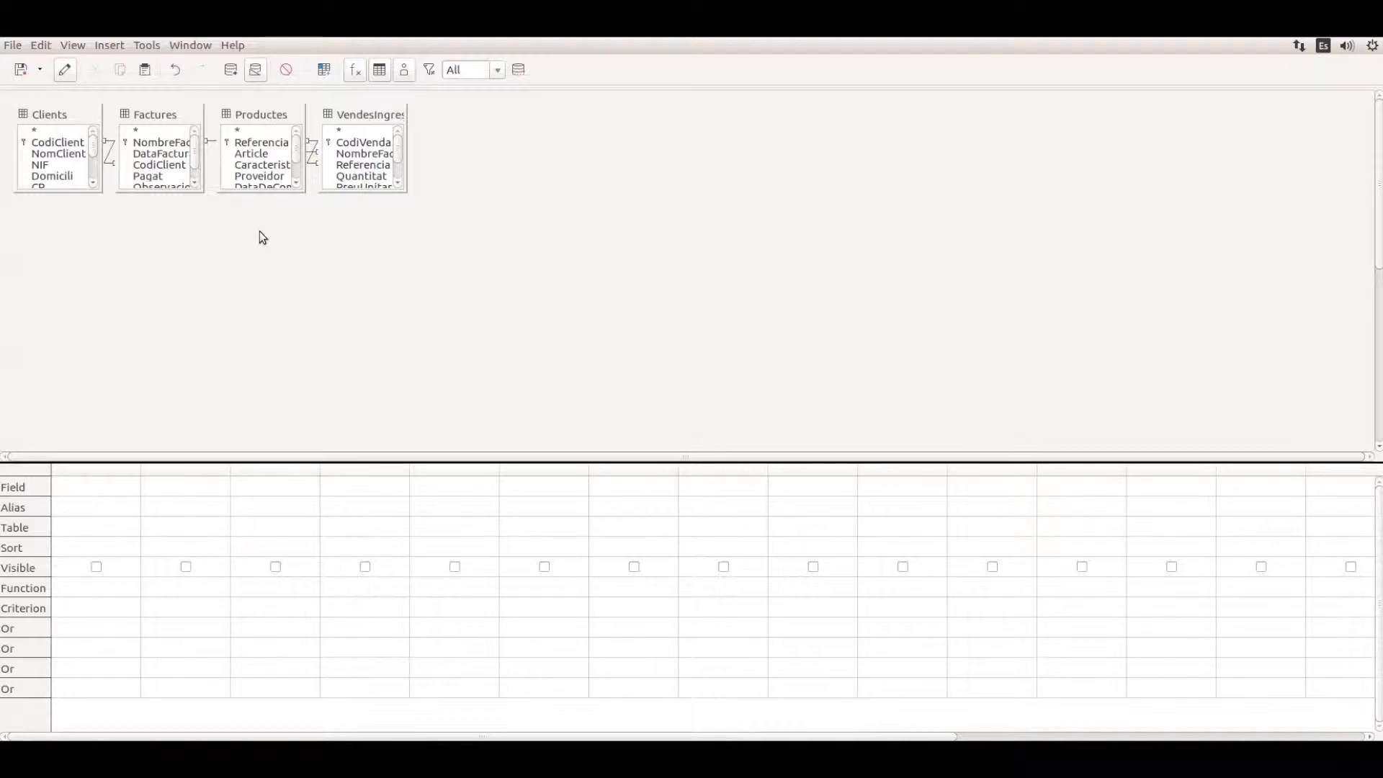
# Add NomClient, NombreFactura, DataFactura, Article and Caracteristiques as query fields and run the query
pyautogui.doubleClick(52, 154)
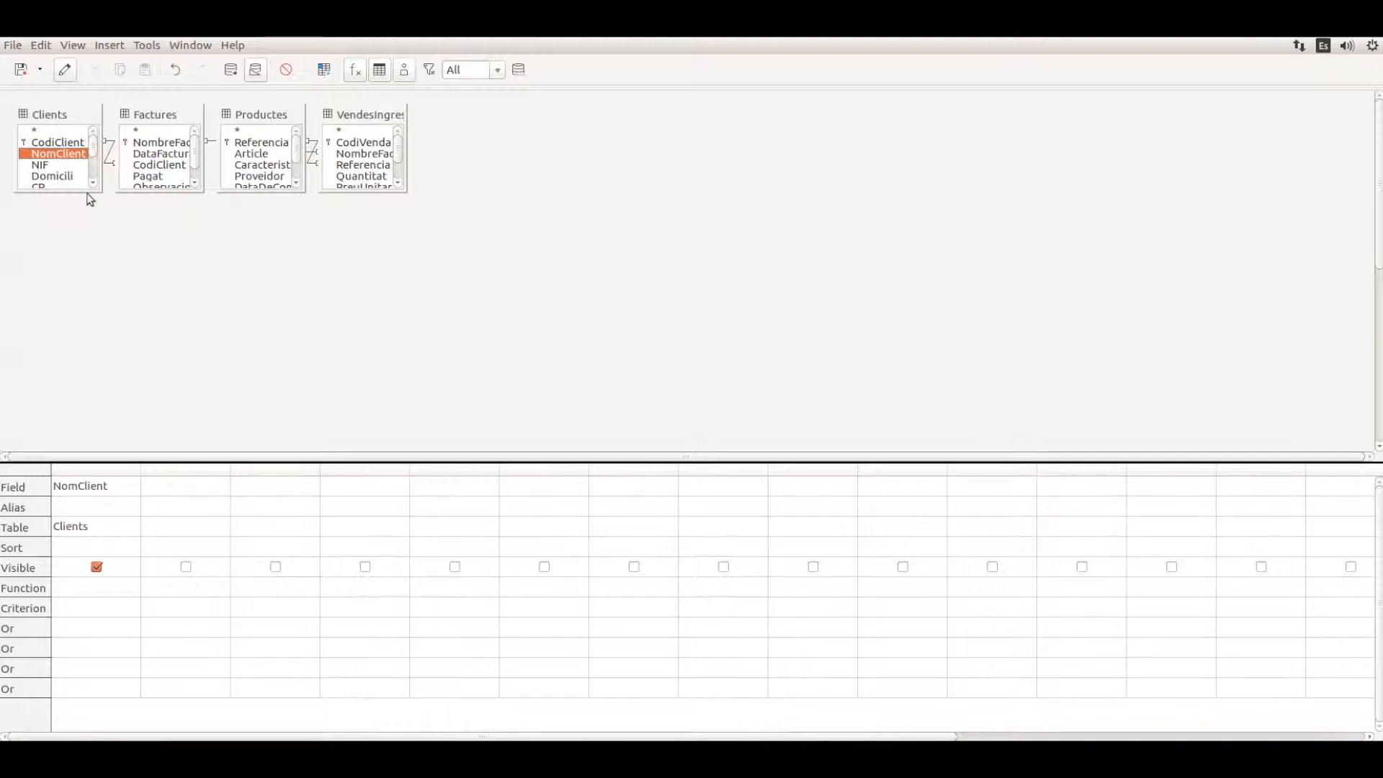
pyautogui.doubleClick(162, 143)
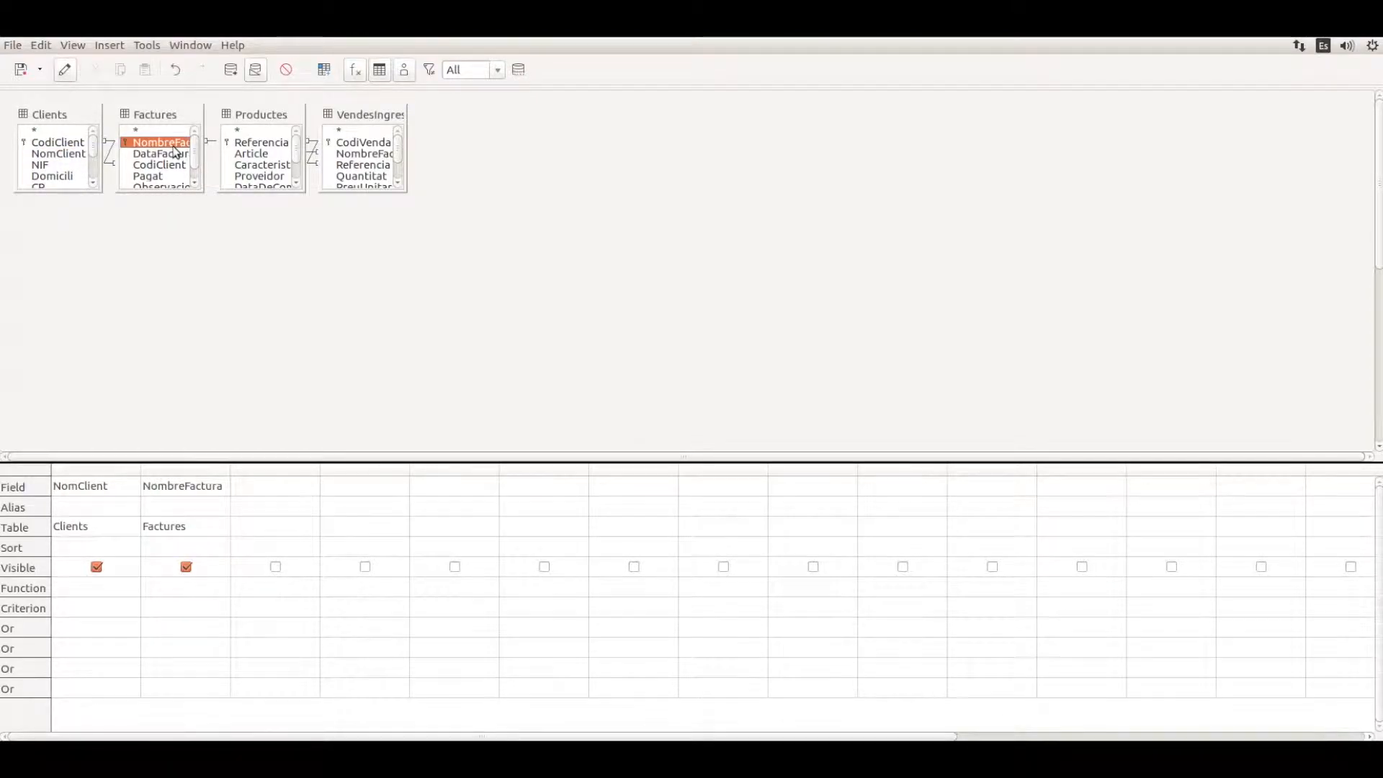
pyautogui.doubleClick(163, 154)
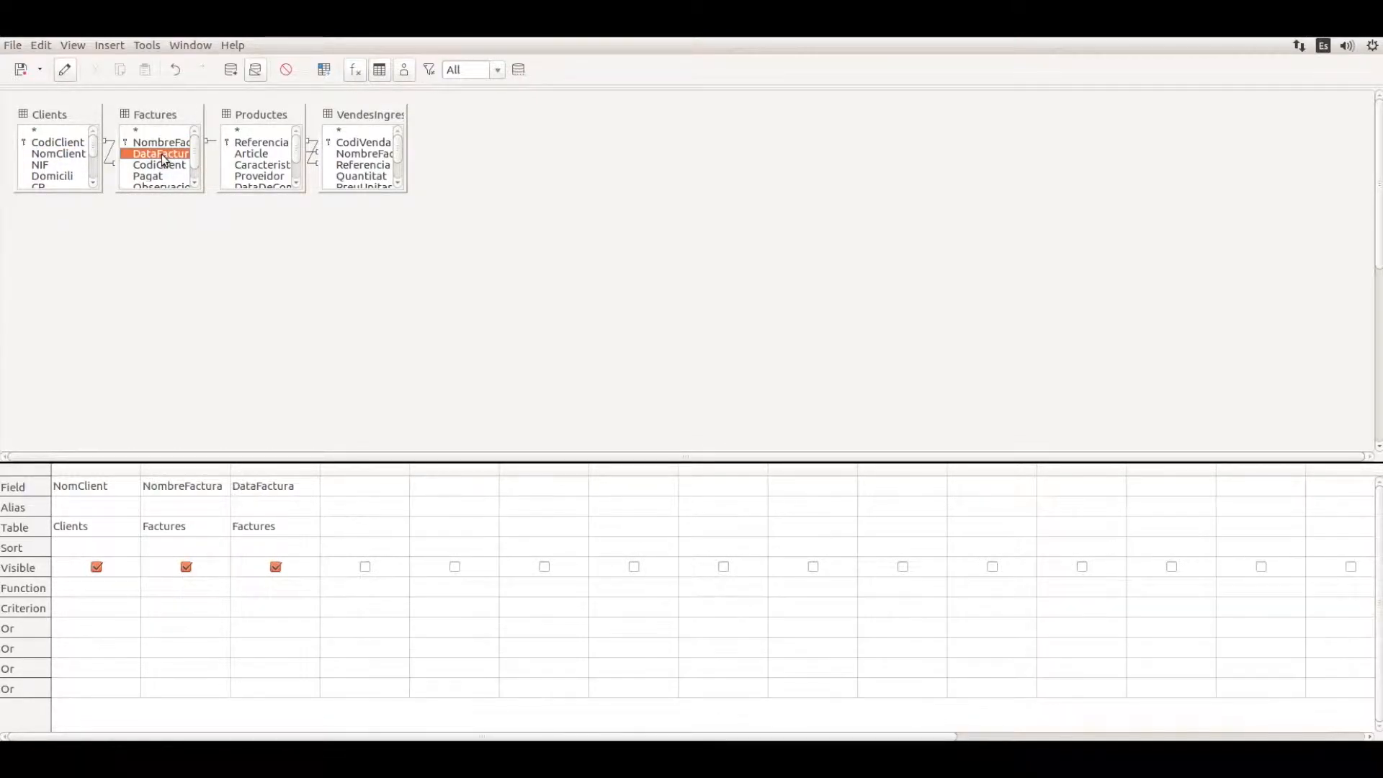
pyautogui.doubleClick(258, 154)
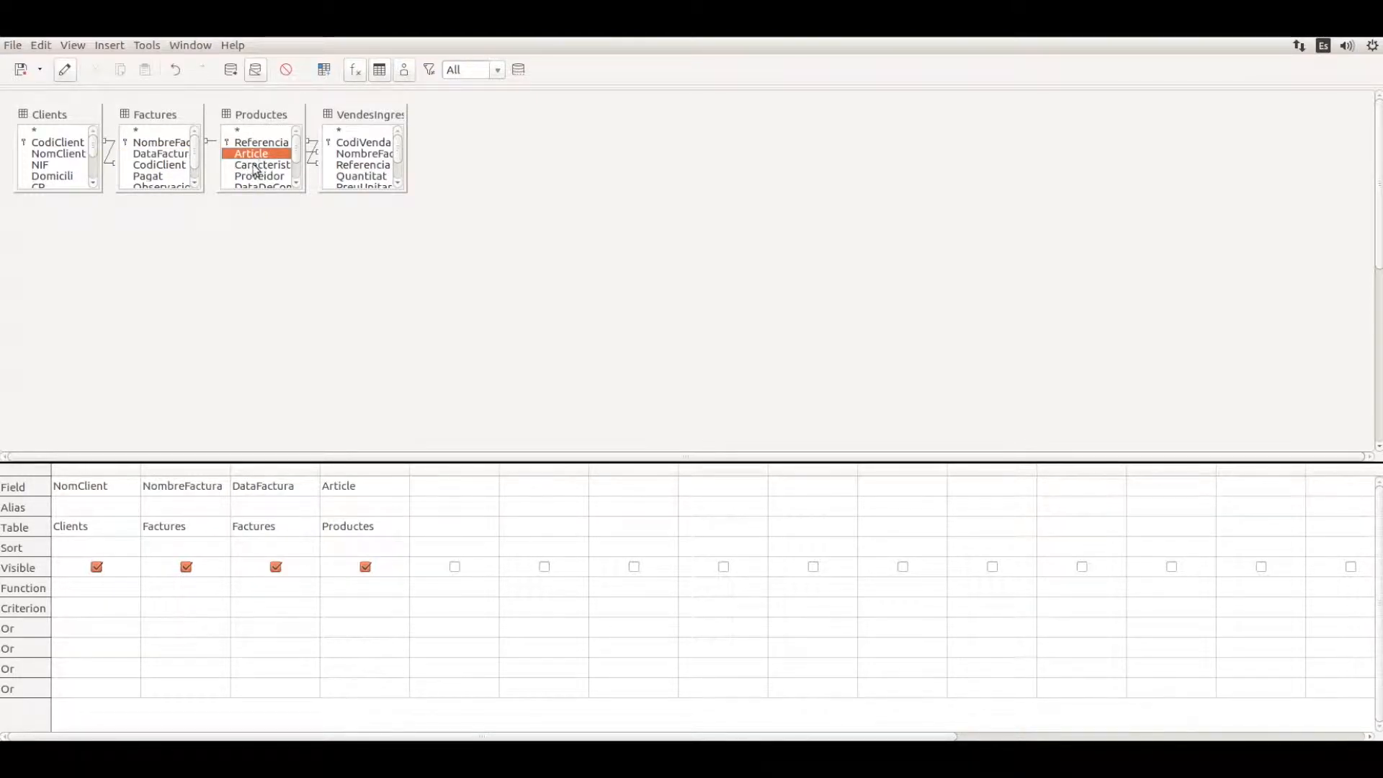
pyautogui.doubleClick(254, 166)
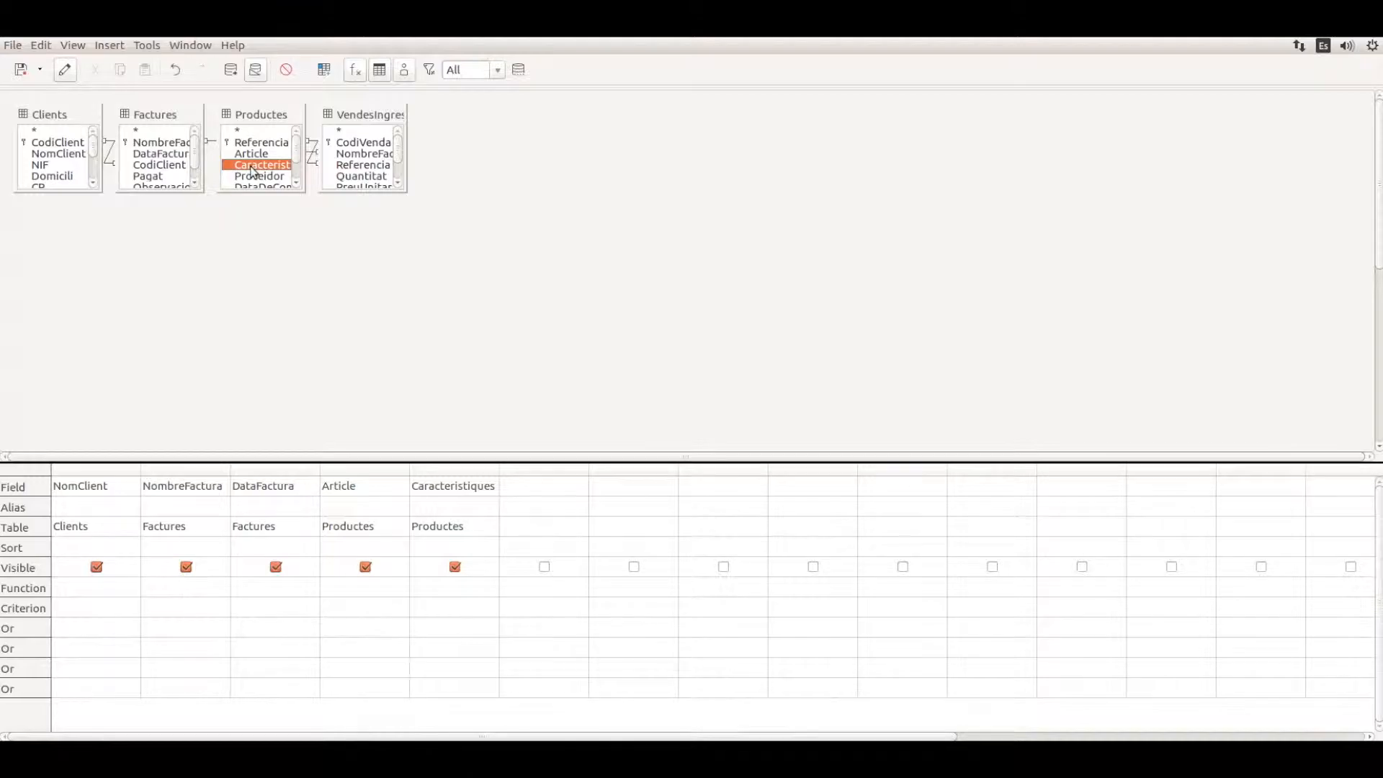
pyautogui.click(237, 76)
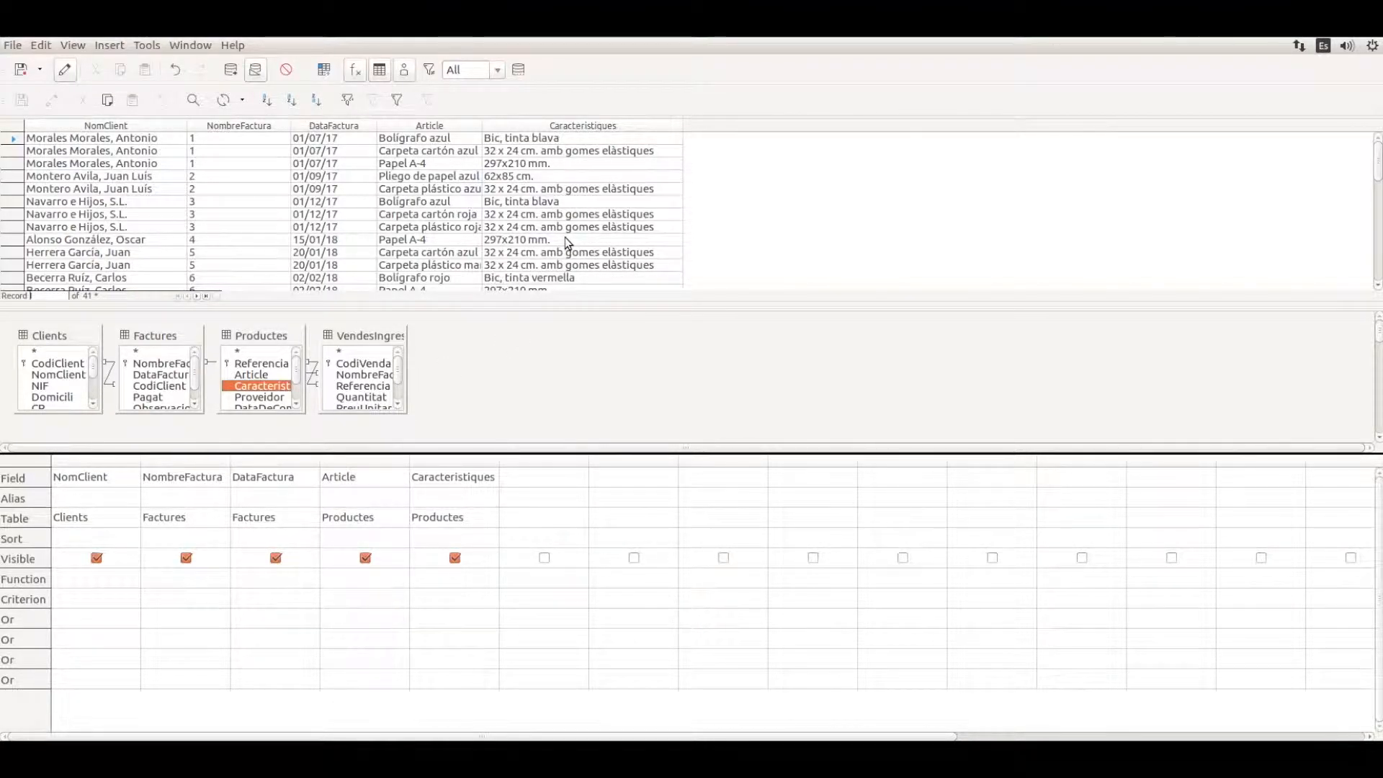
# Save the query as "Consulta creació taula" and close the query design
pyautogui.click(21, 71)
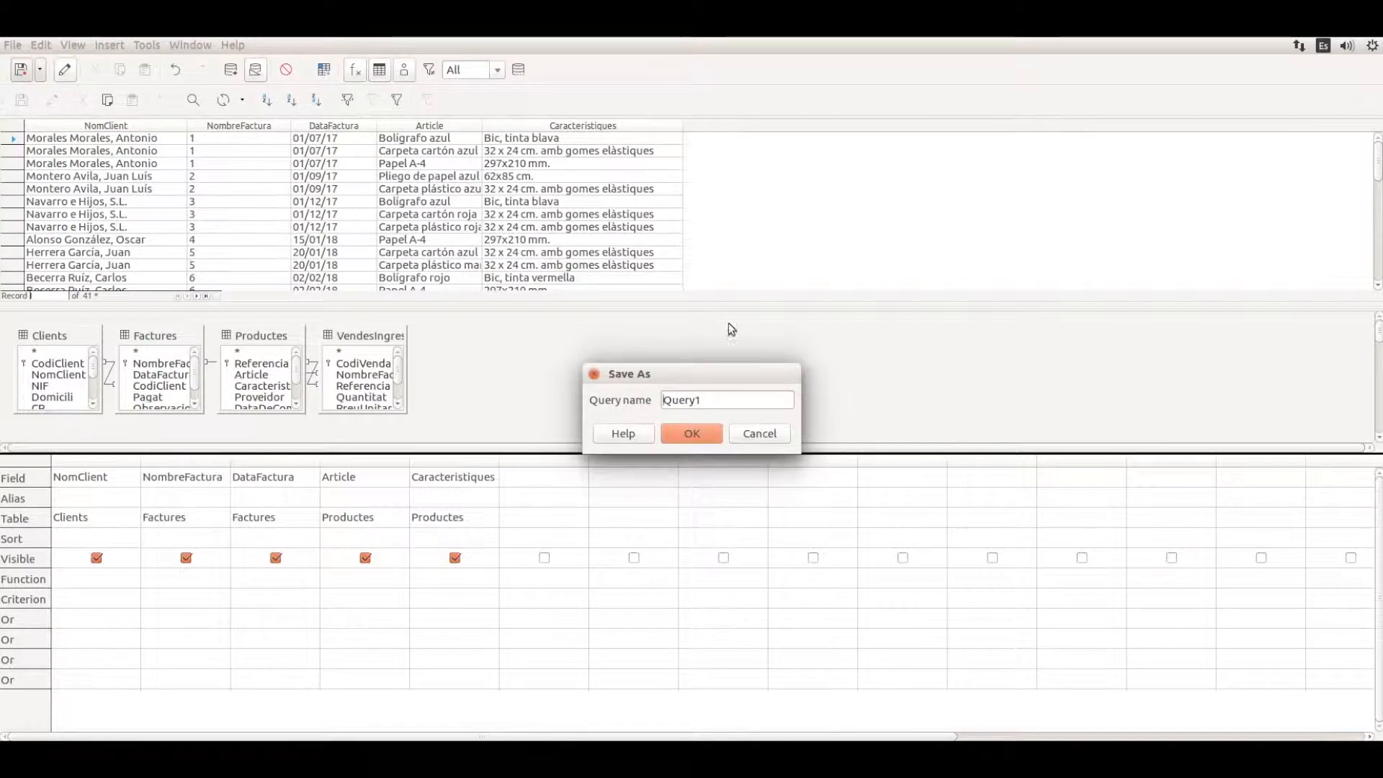
pyautogui.click(602, 404)
pyautogui.write('Consulta creació taula')
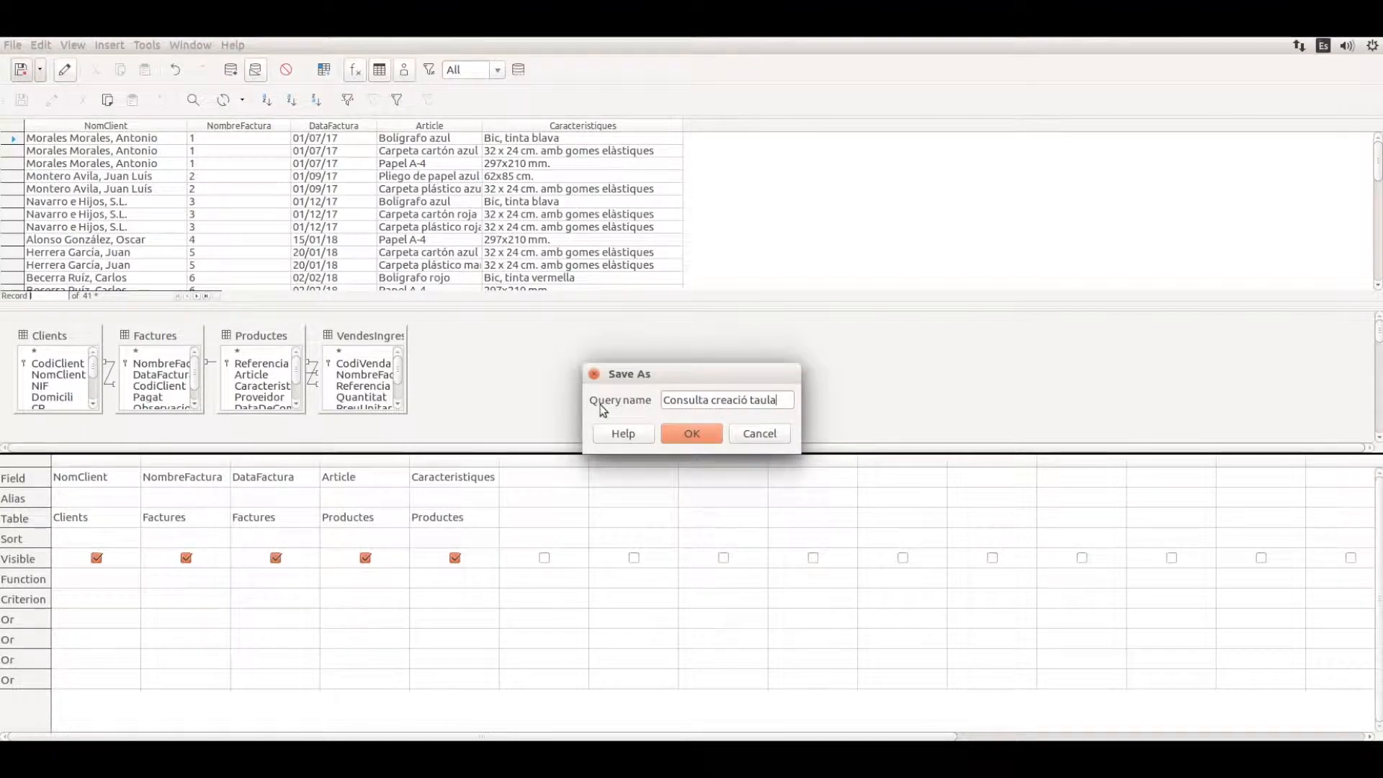
pyautogui.click(693, 432)
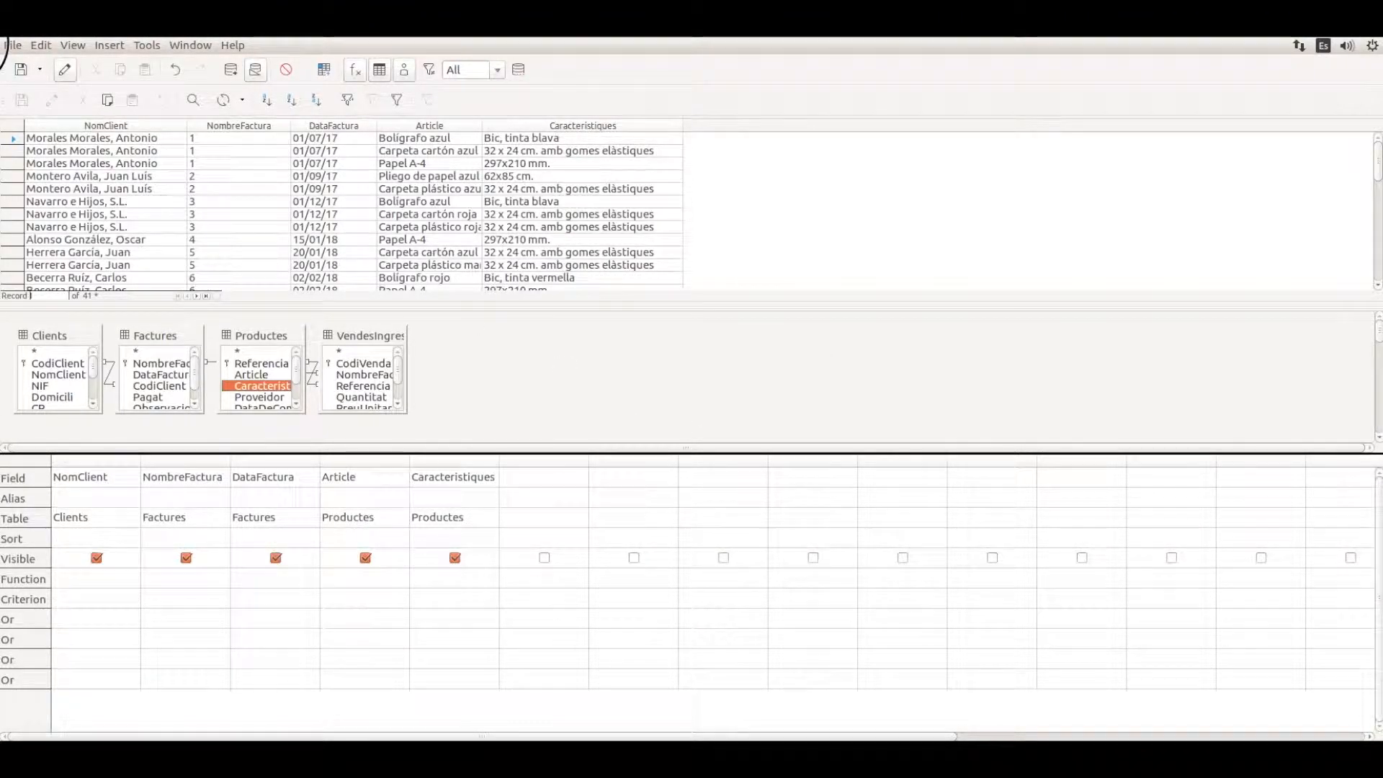
pyautogui.click(3, 46)
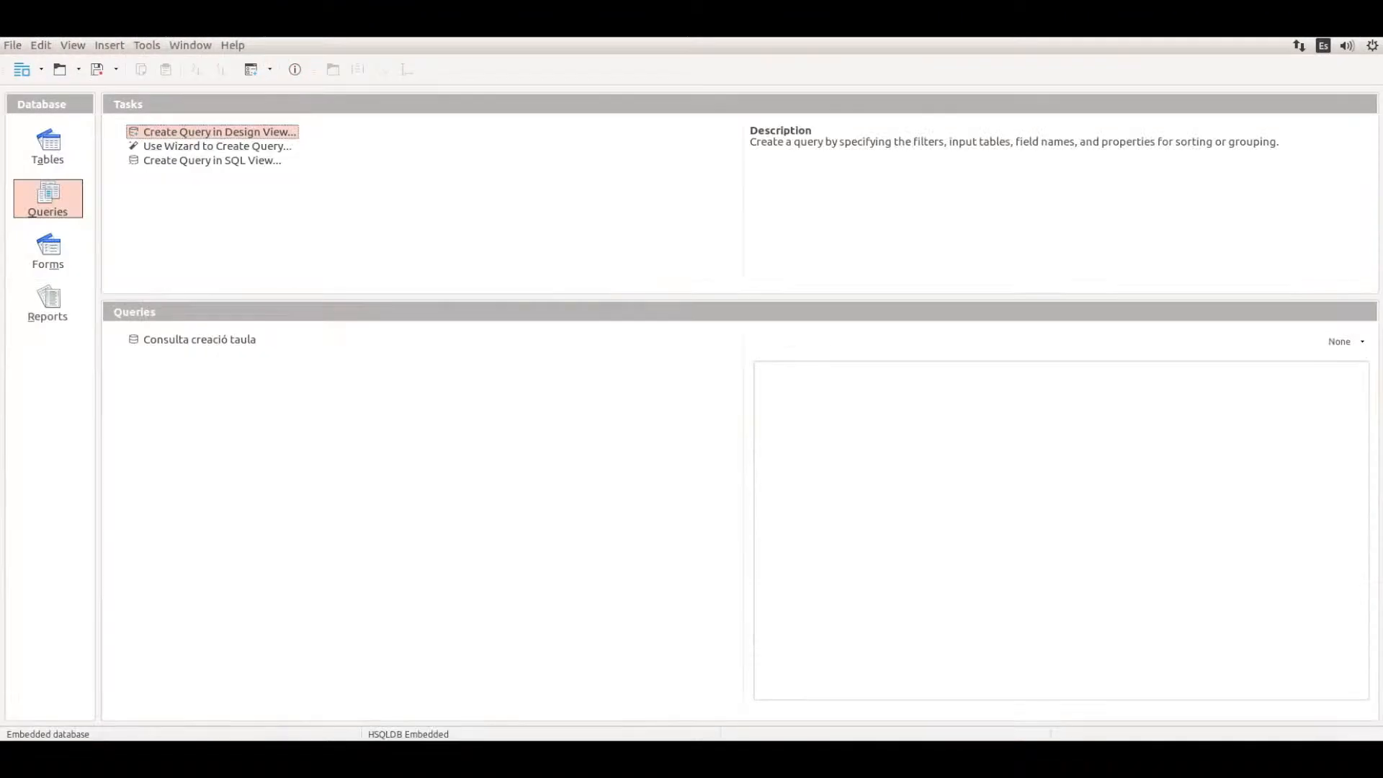
# Create a view from the query Consulta creació taula, naming it "Vista consulta creació taula"
pyautogui.rightClick(237, 338)
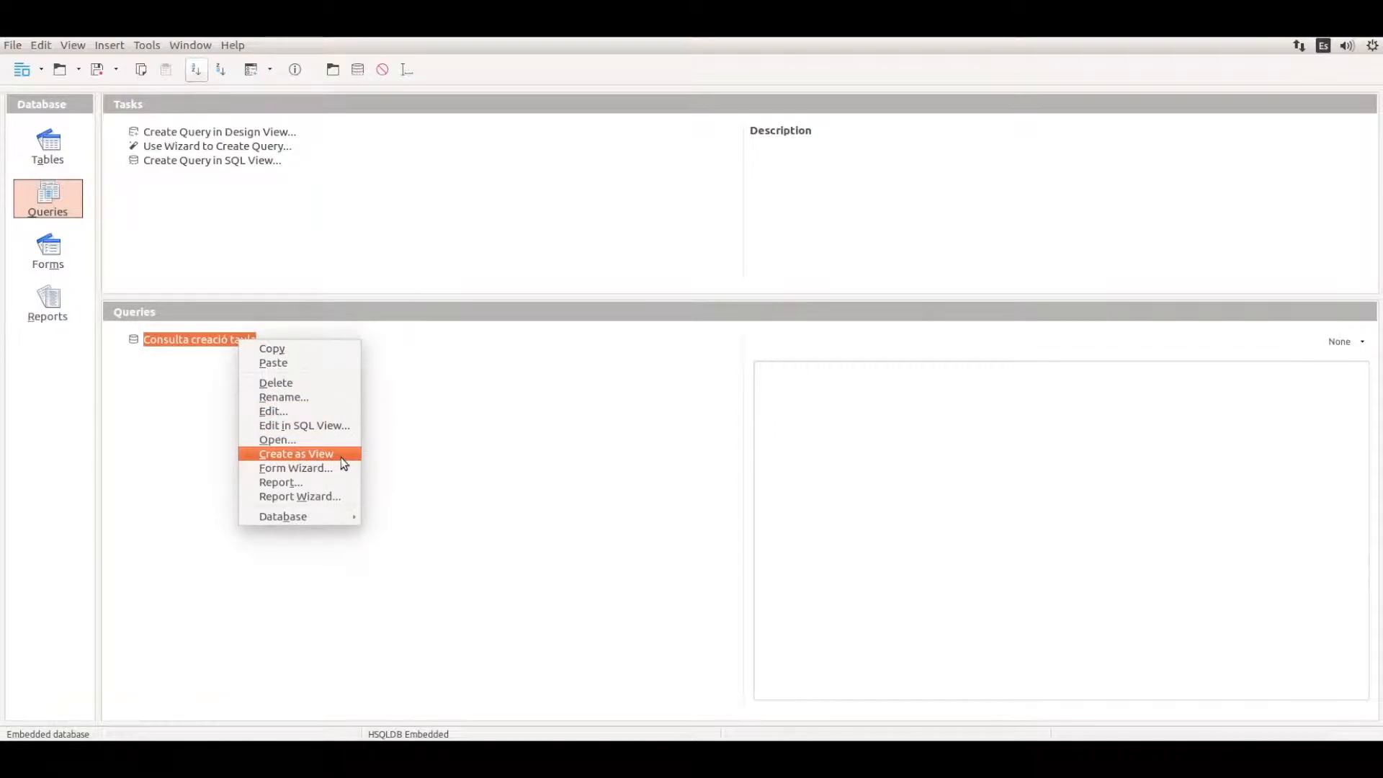
pyautogui.click(342, 457)
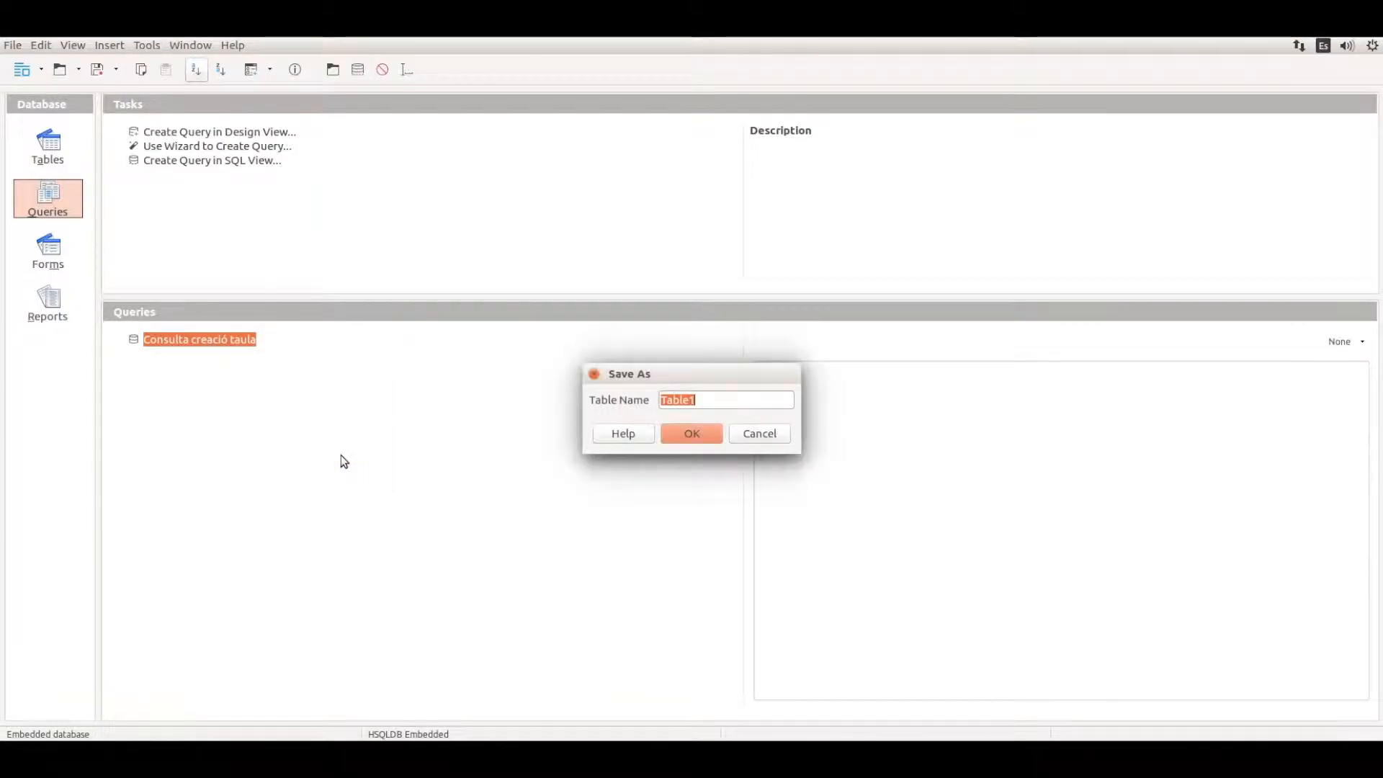
pyautogui.write('Vista ')
pyautogui.write('constula')
pyautogui.press('BackSpace')
pyautogui.press('BackSpace')
pyautogui.press('BackSpace')
pyautogui.press('BackSpace')
pyautogui.write('ult')
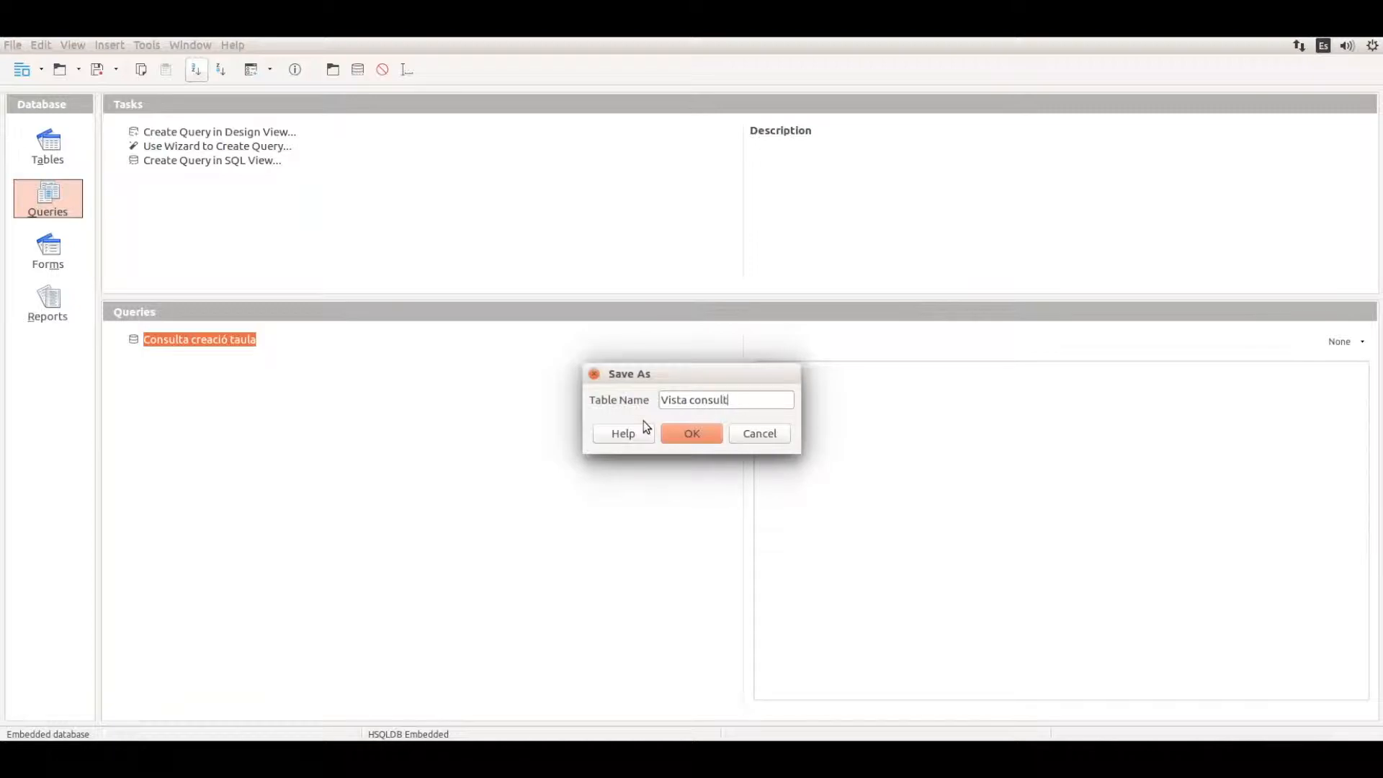
pyautogui.write('a creació taula')
pyautogui.press('Return')
# Open the view Vista consulta creació taula among the tables to check its records, and close it
pyautogui.click(49, 170)
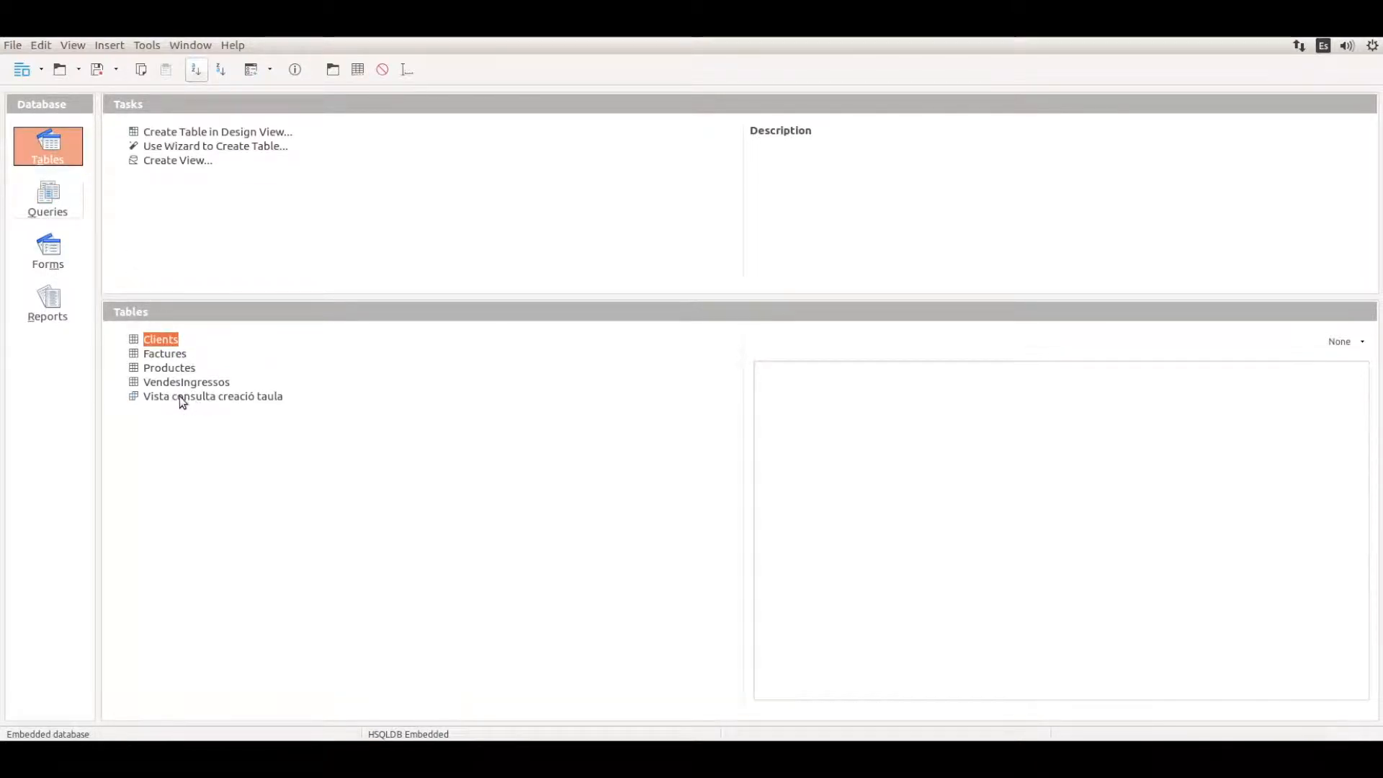
pyautogui.doubleClick(199, 399)
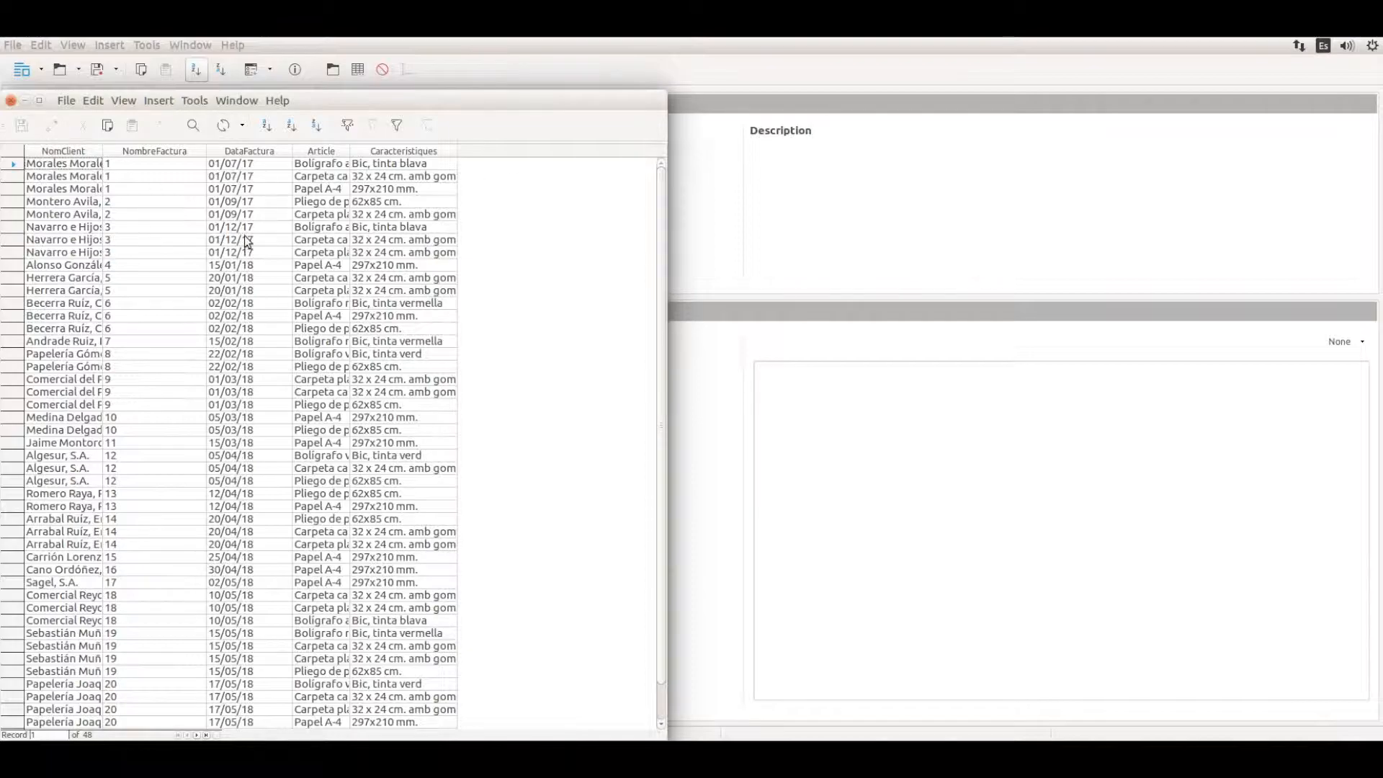
pyautogui.click(10, 100)
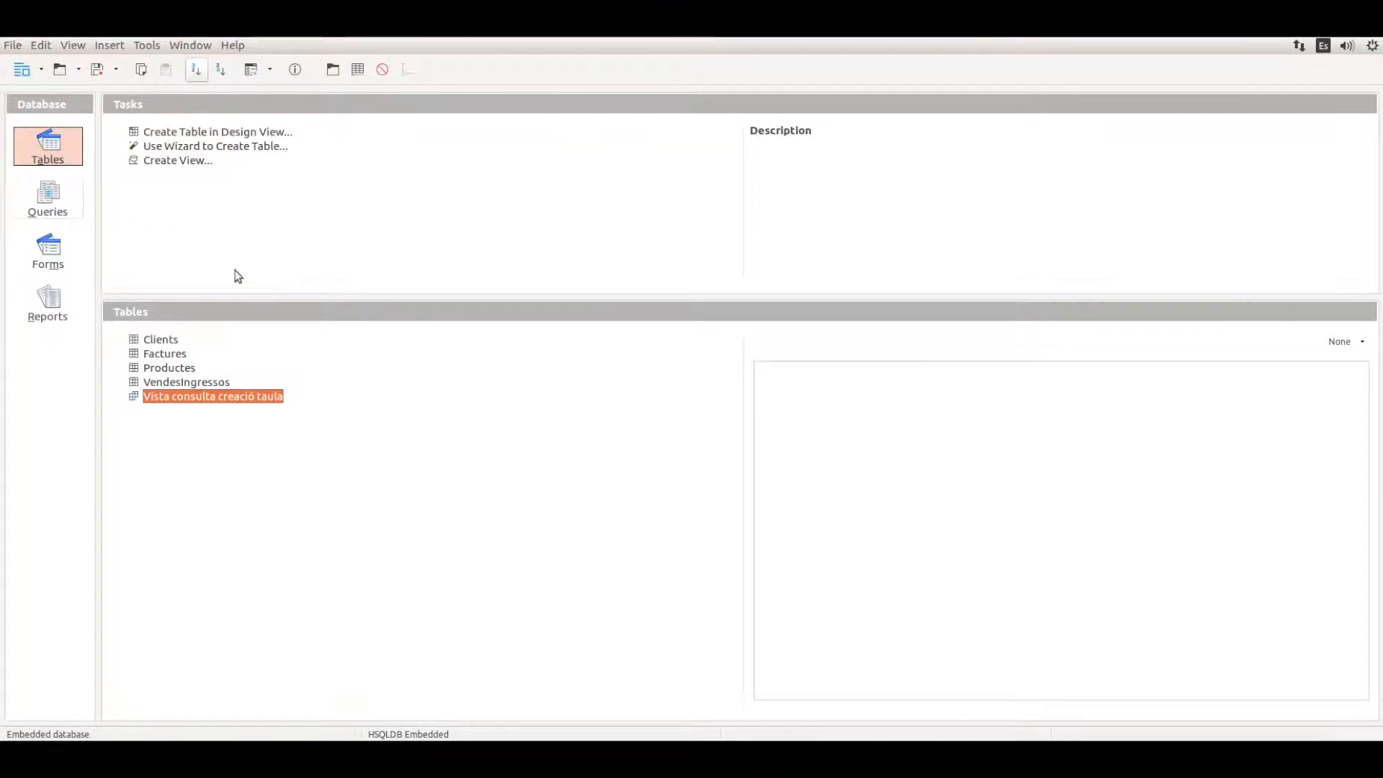
# Check in the Relationships design which tables can be added, and close it without adding any
pyautogui.click(155, 46)
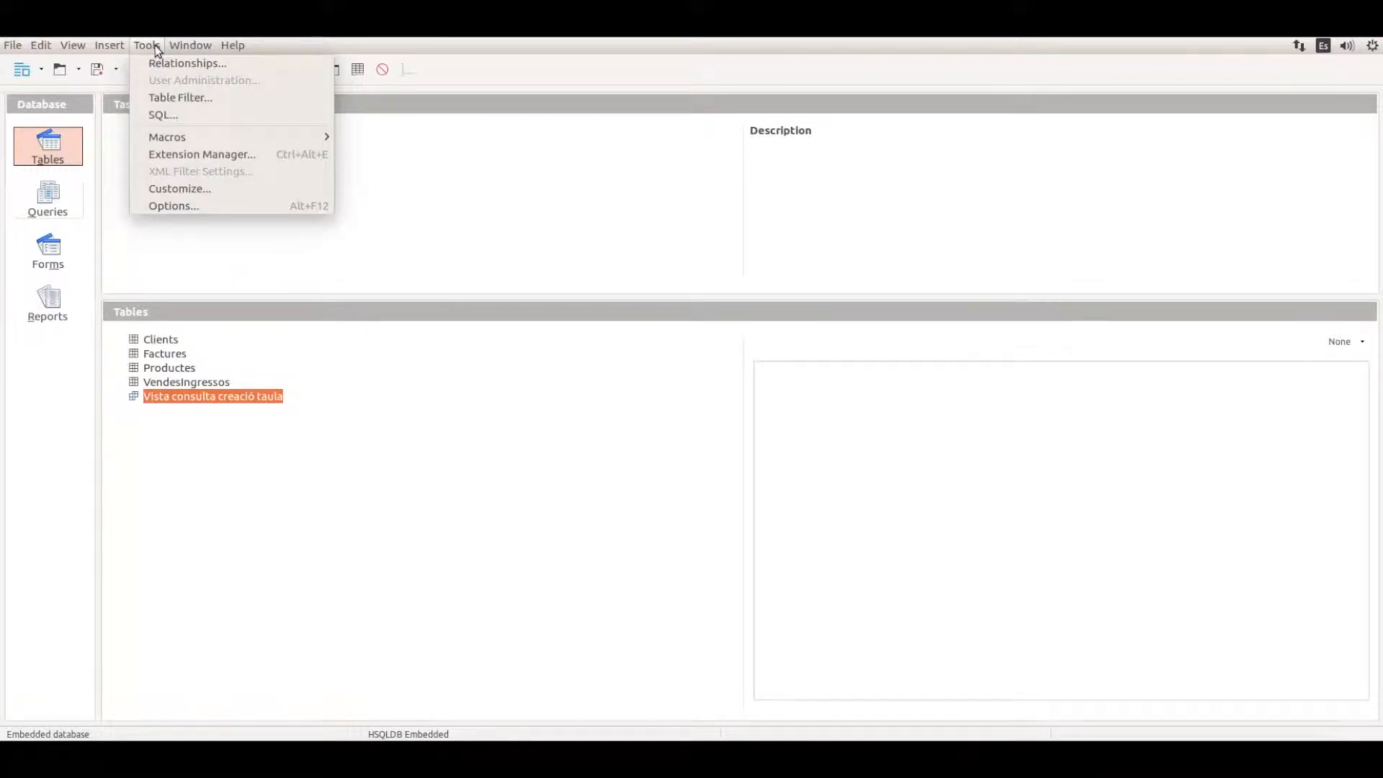
pyautogui.click(218, 63)
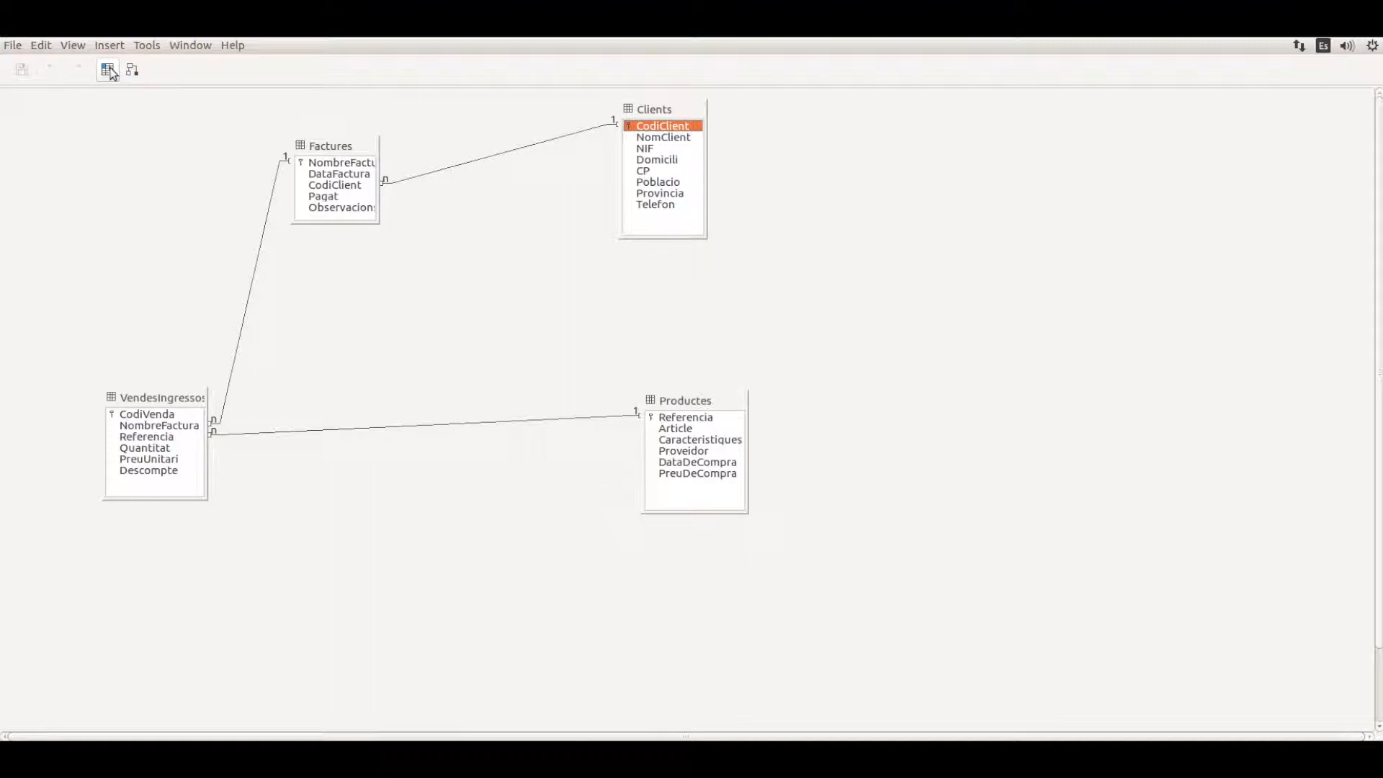
pyautogui.click(108, 70)
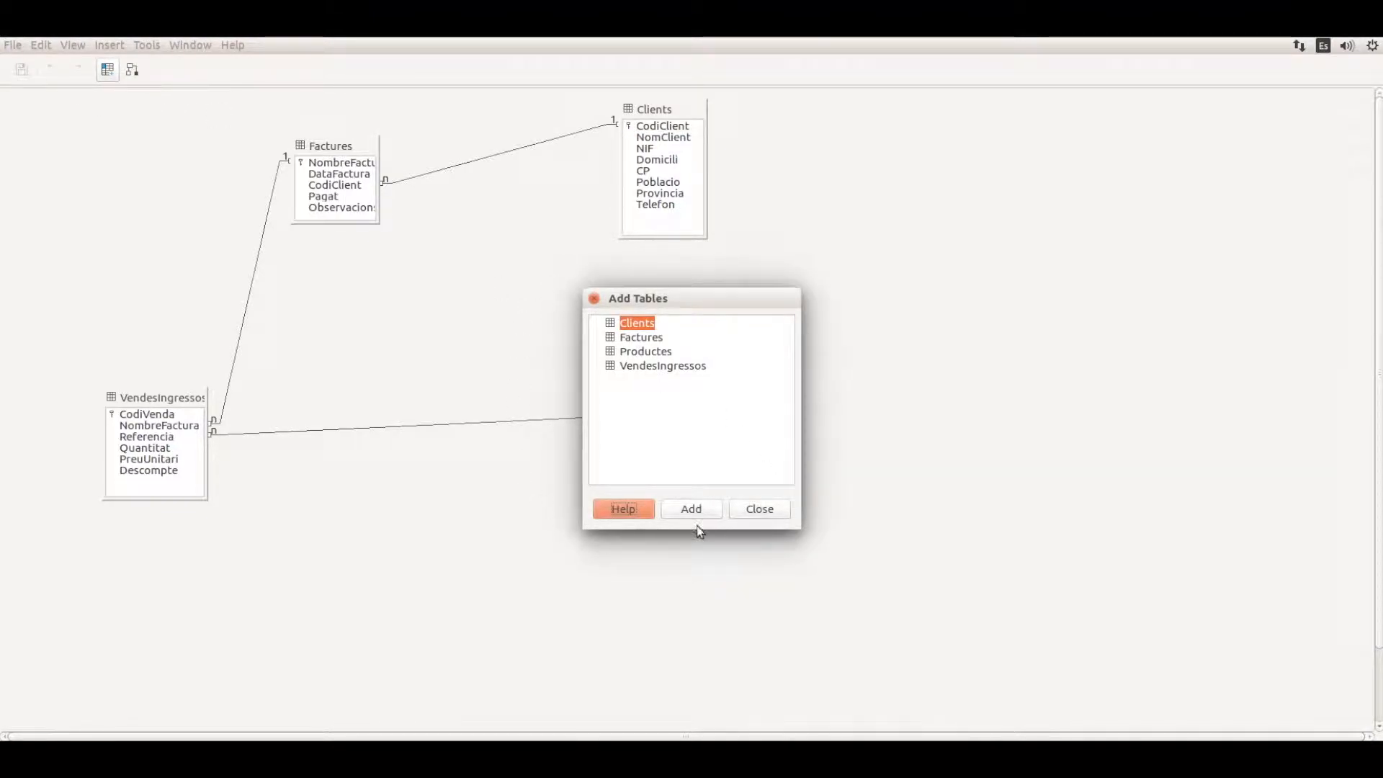
pyautogui.click(760, 513)
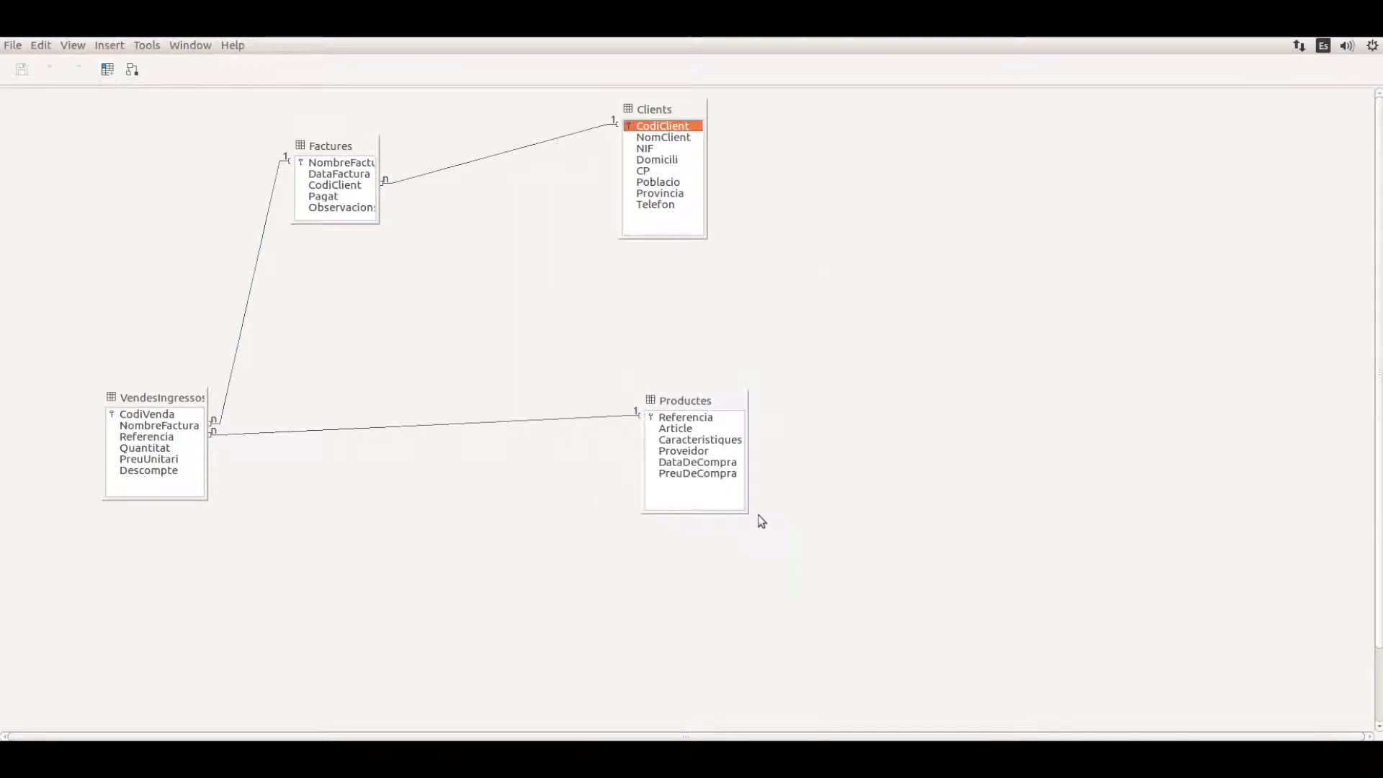
pyautogui.click(1, 45)
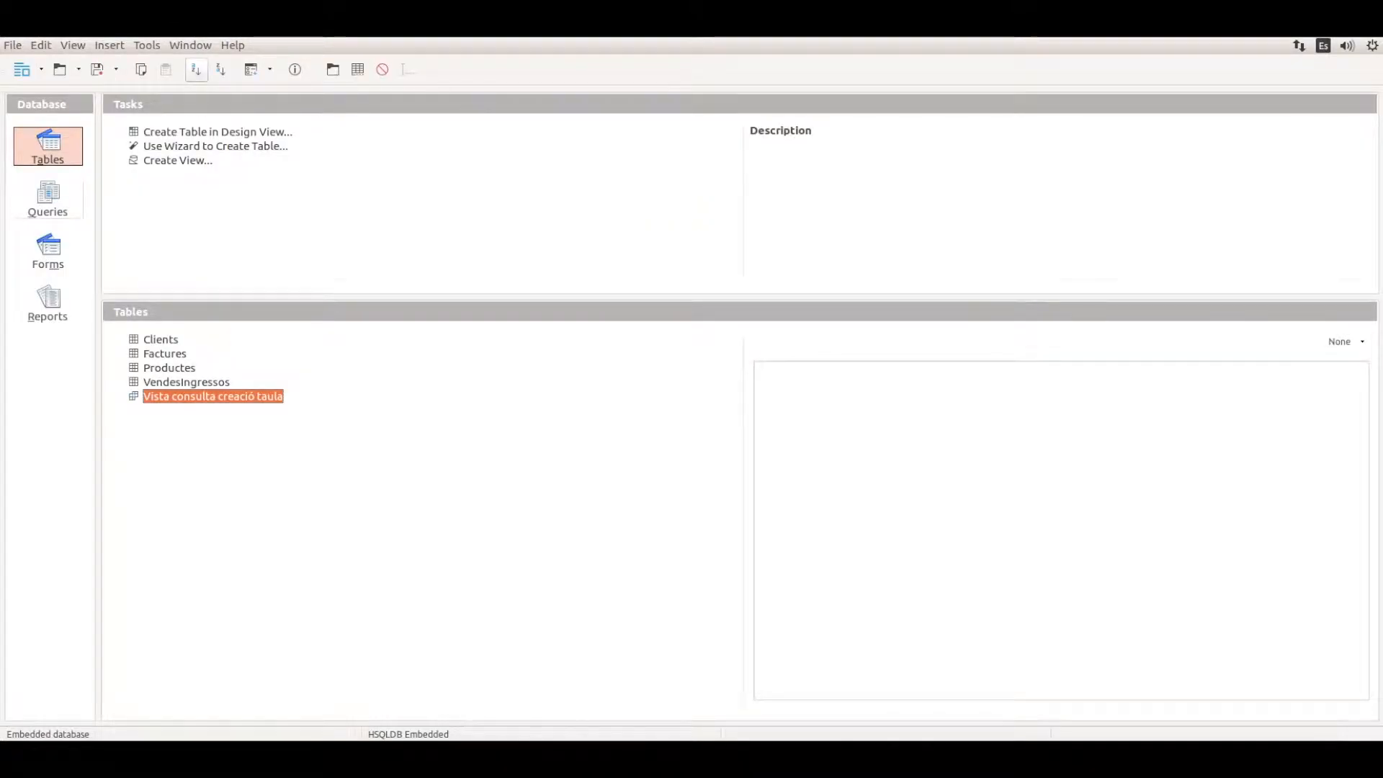
# Execute the SQL statement SELECT * INTO "Taula nova creació" FROM "Vista consulta creació taula" and close the SQL dialog
pyautogui.click(152, 52)
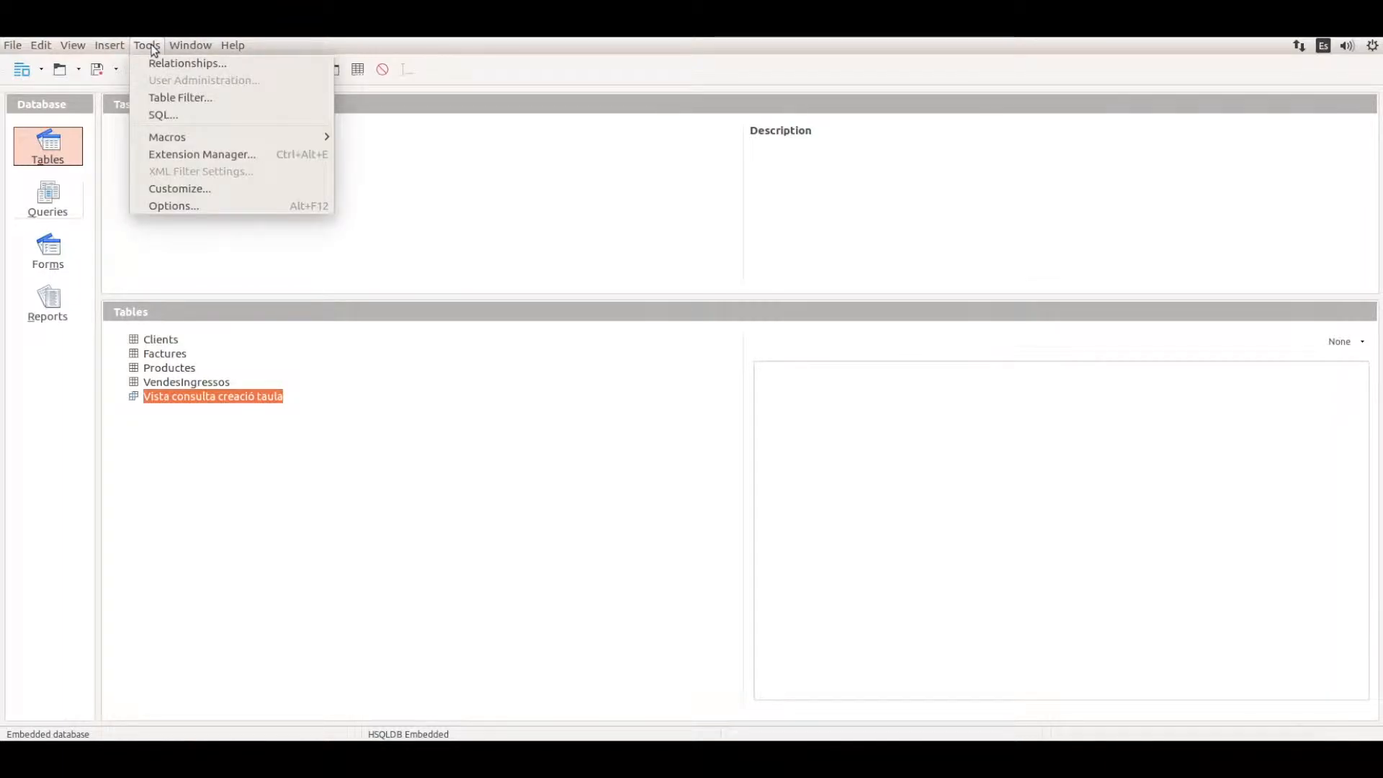
pyautogui.click(234, 118)
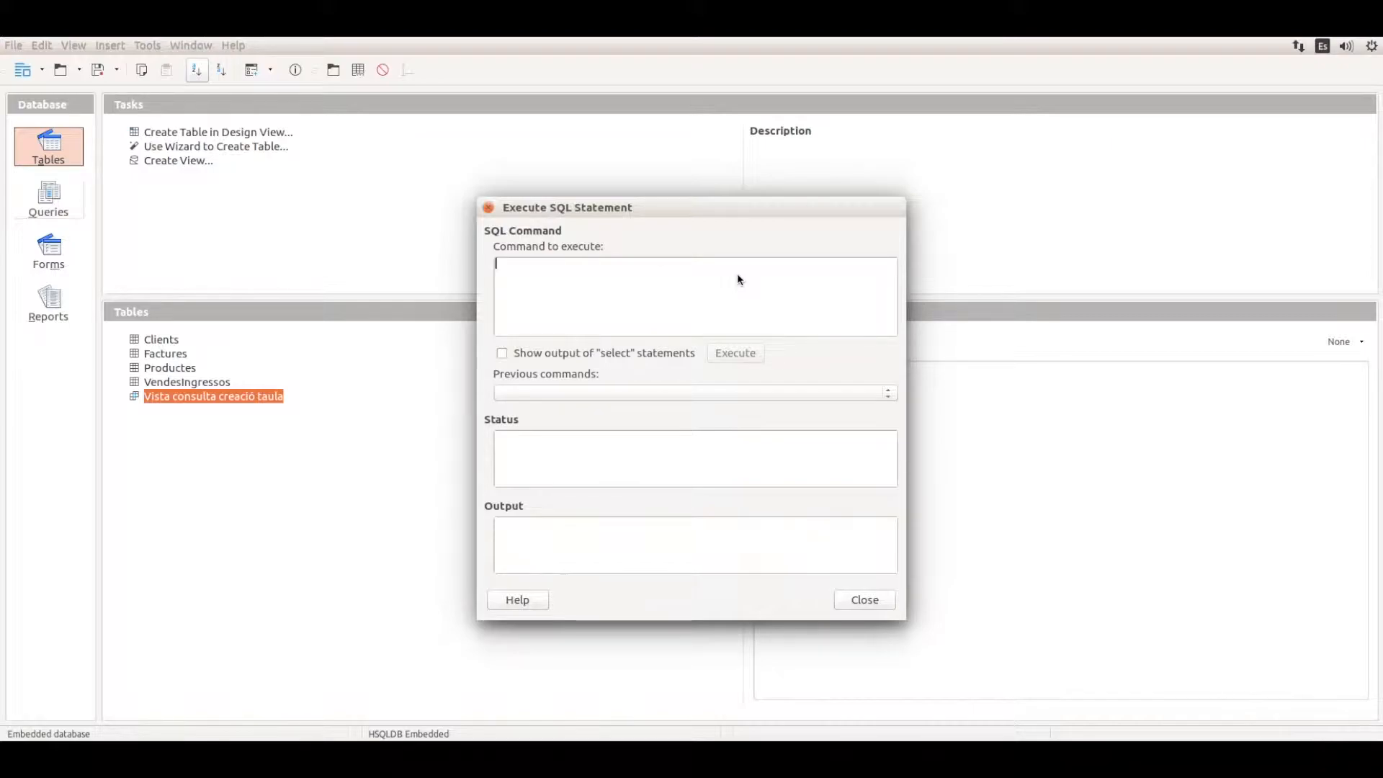
pyautogui.write('SELECT')
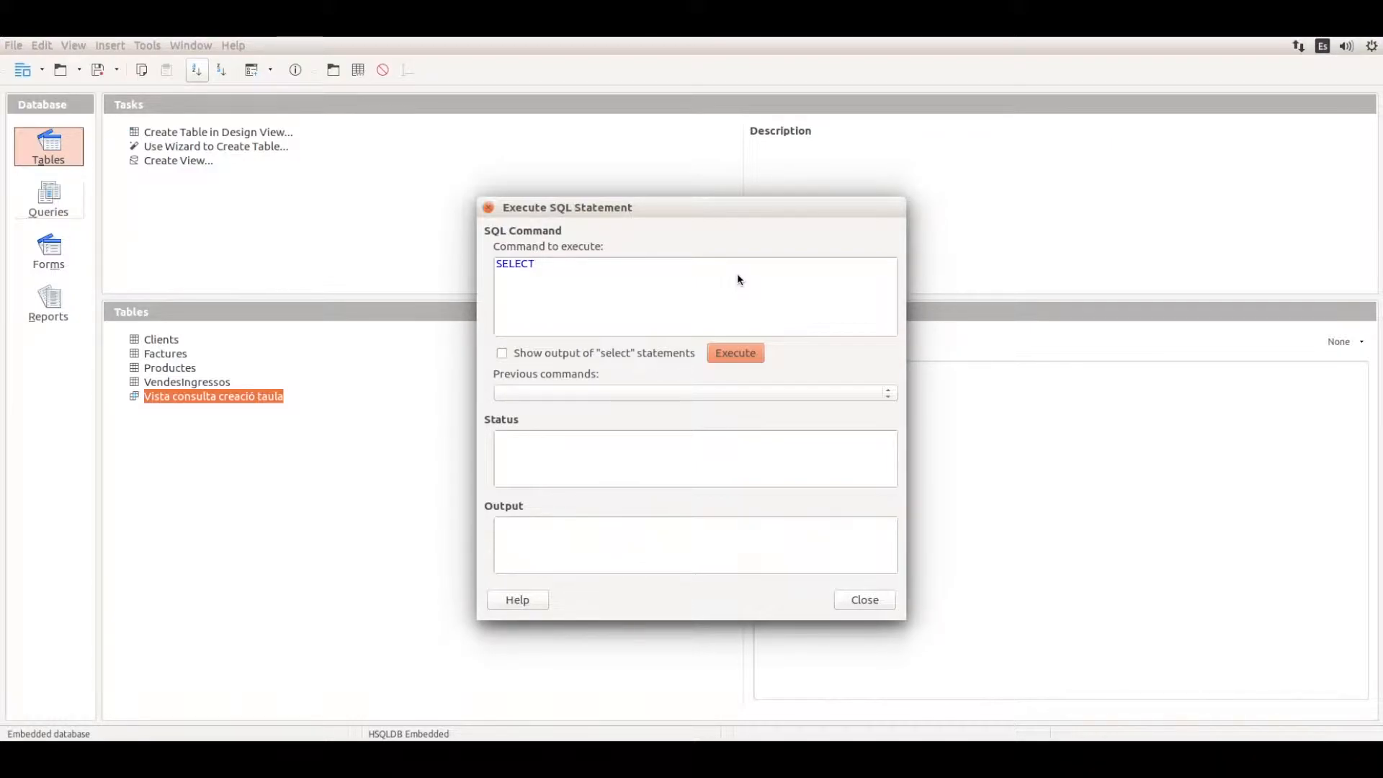
pyautogui.write('*')
pyautogui.write('INTO')
pyautogui.write('"Taula nova')
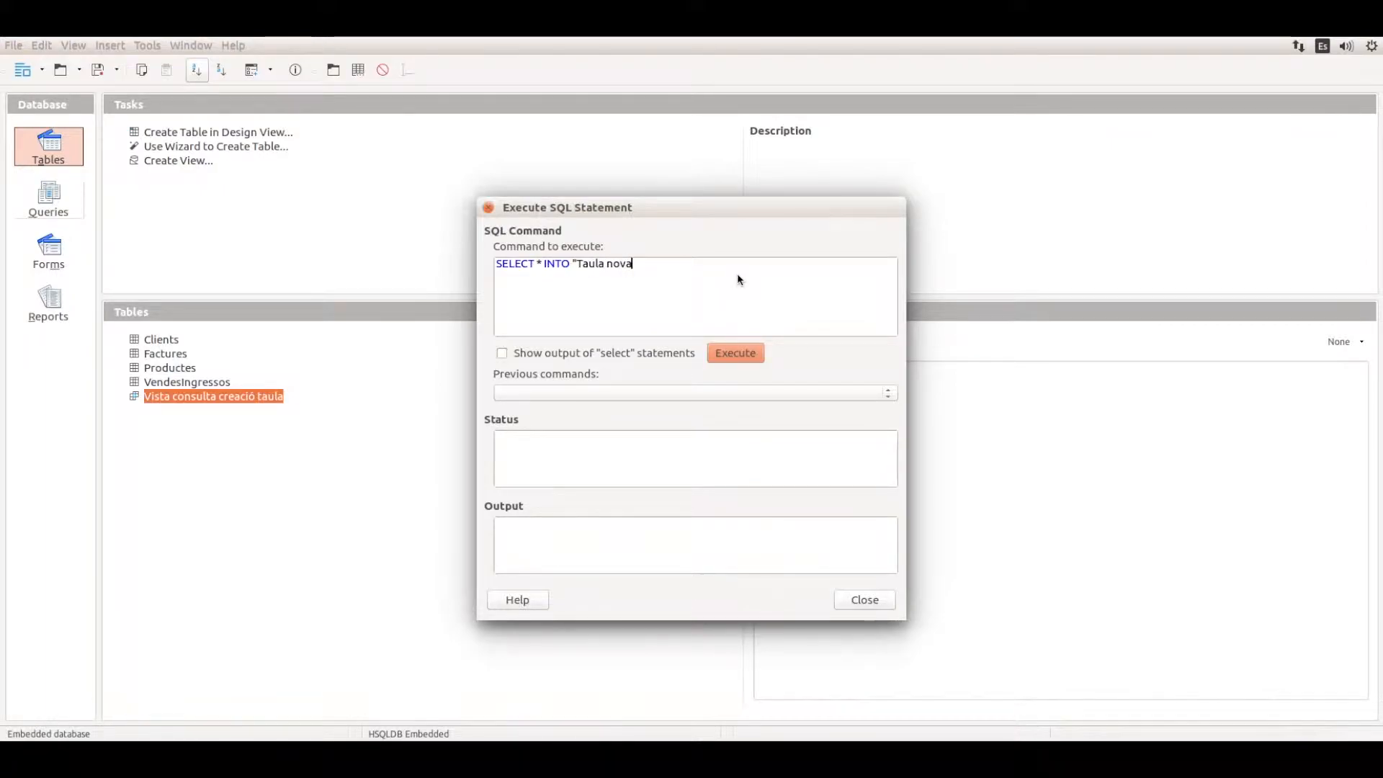
pyautogui.write(' creació" F')
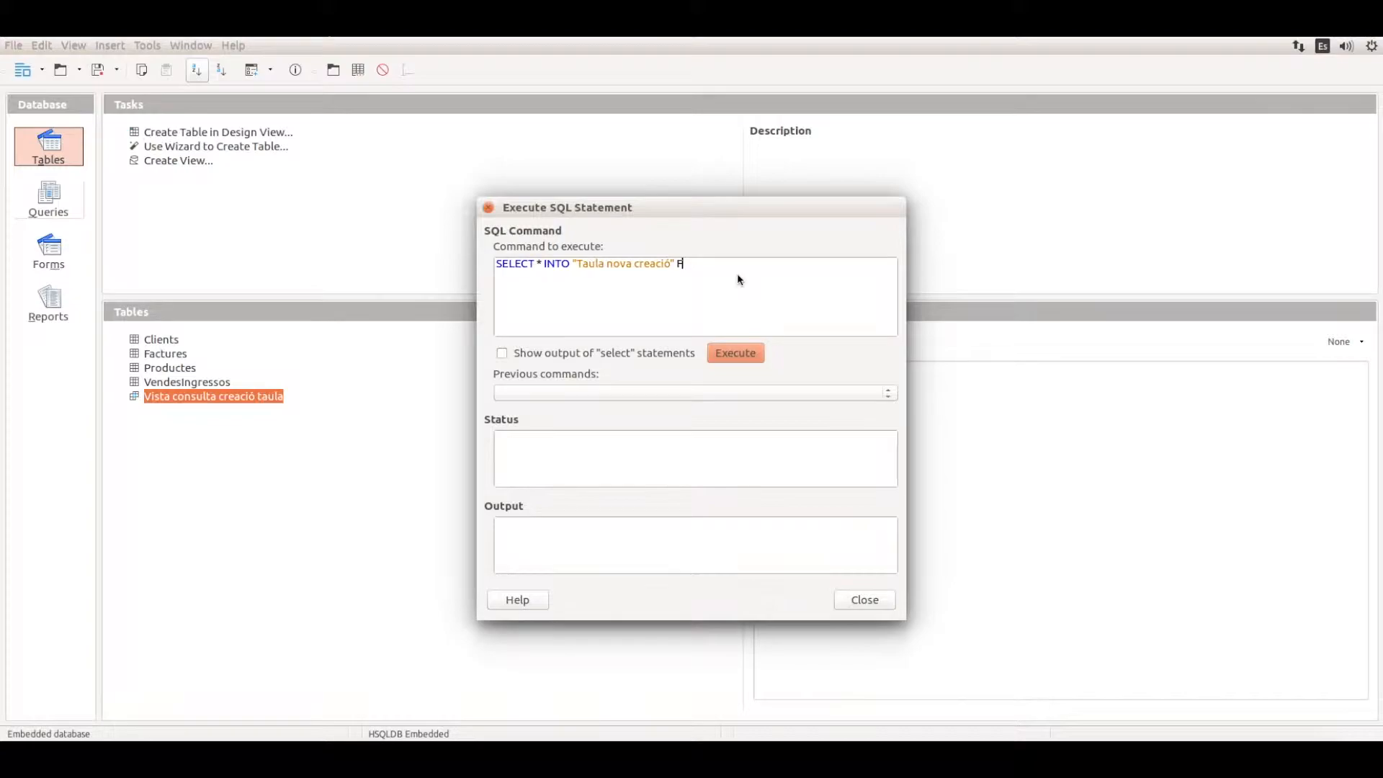
pyautogui.write('ROM')
pyautogui.write('"Vista consulta creació taula"')
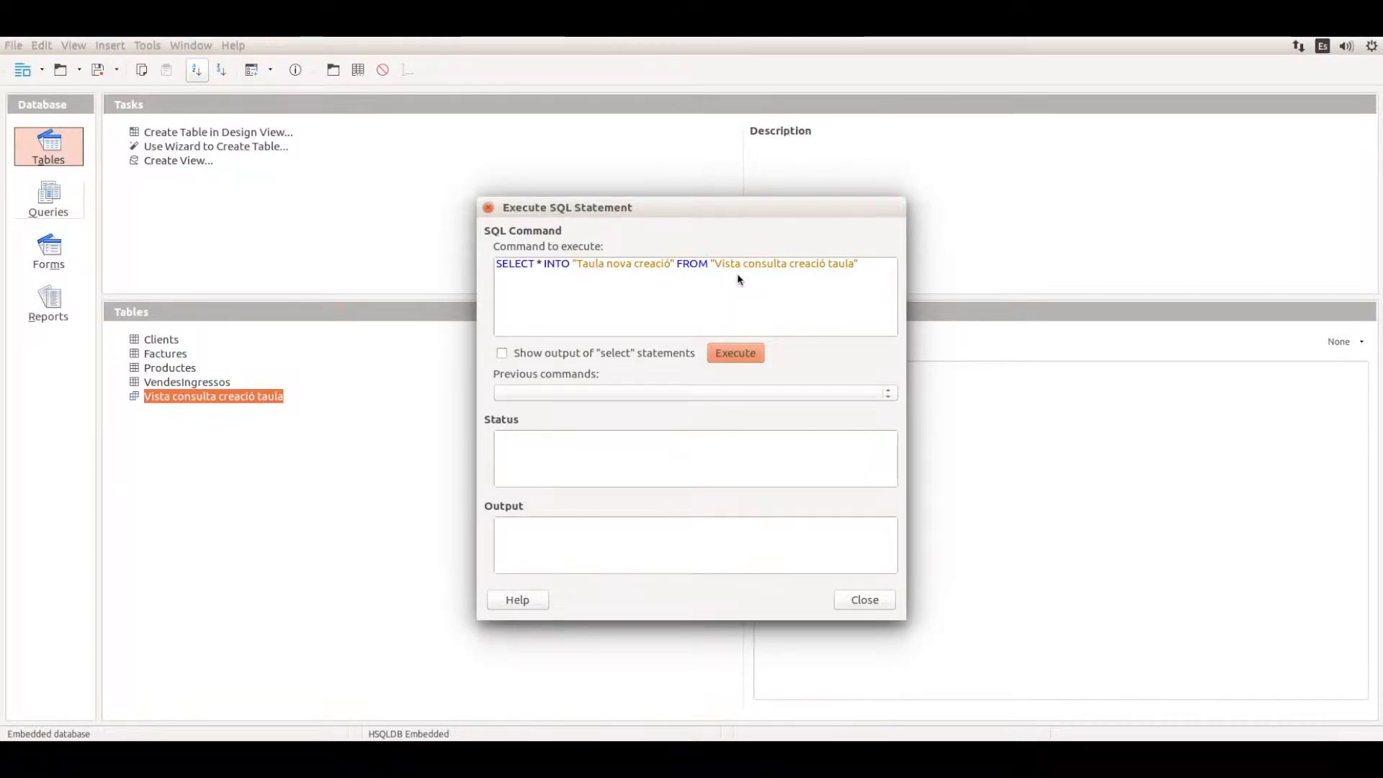
pyautogui.click(746, 353)
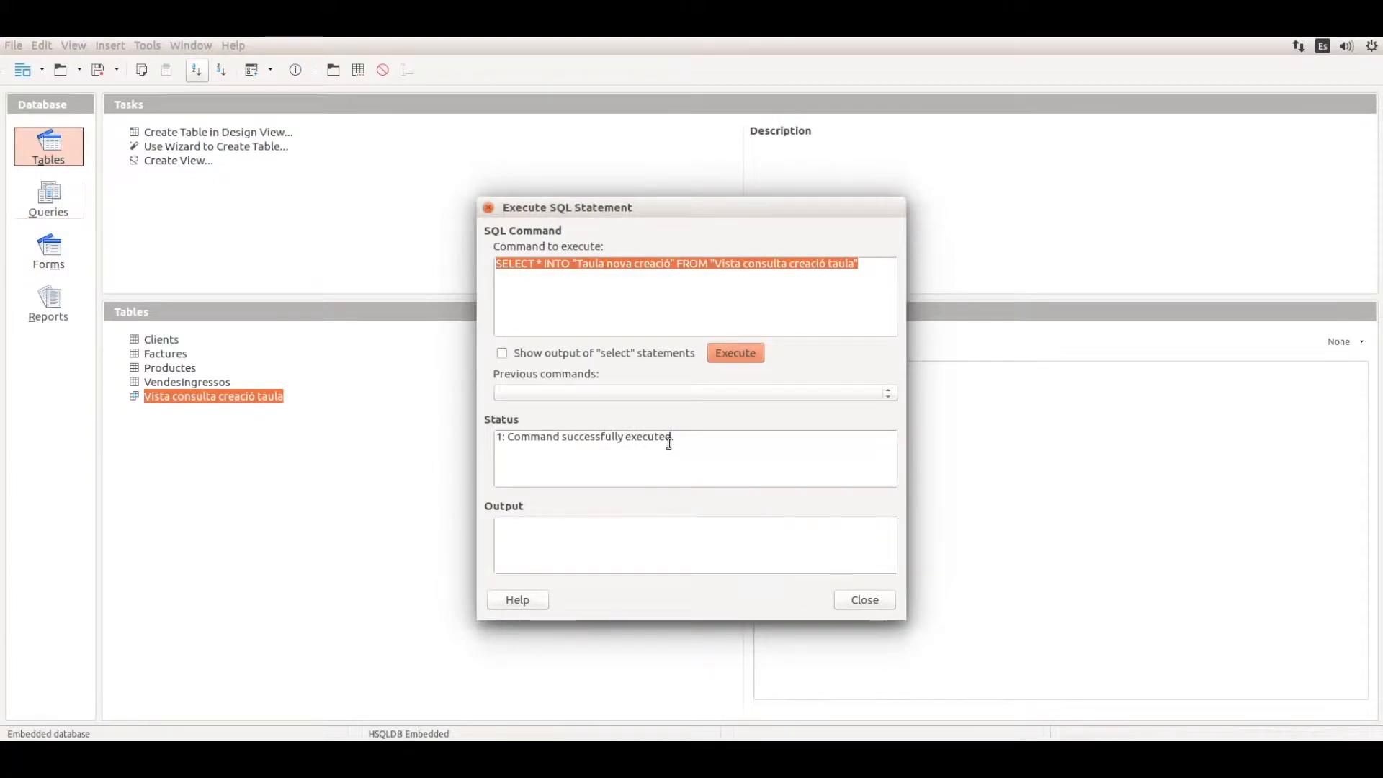
pyautogui.click(865, 600)
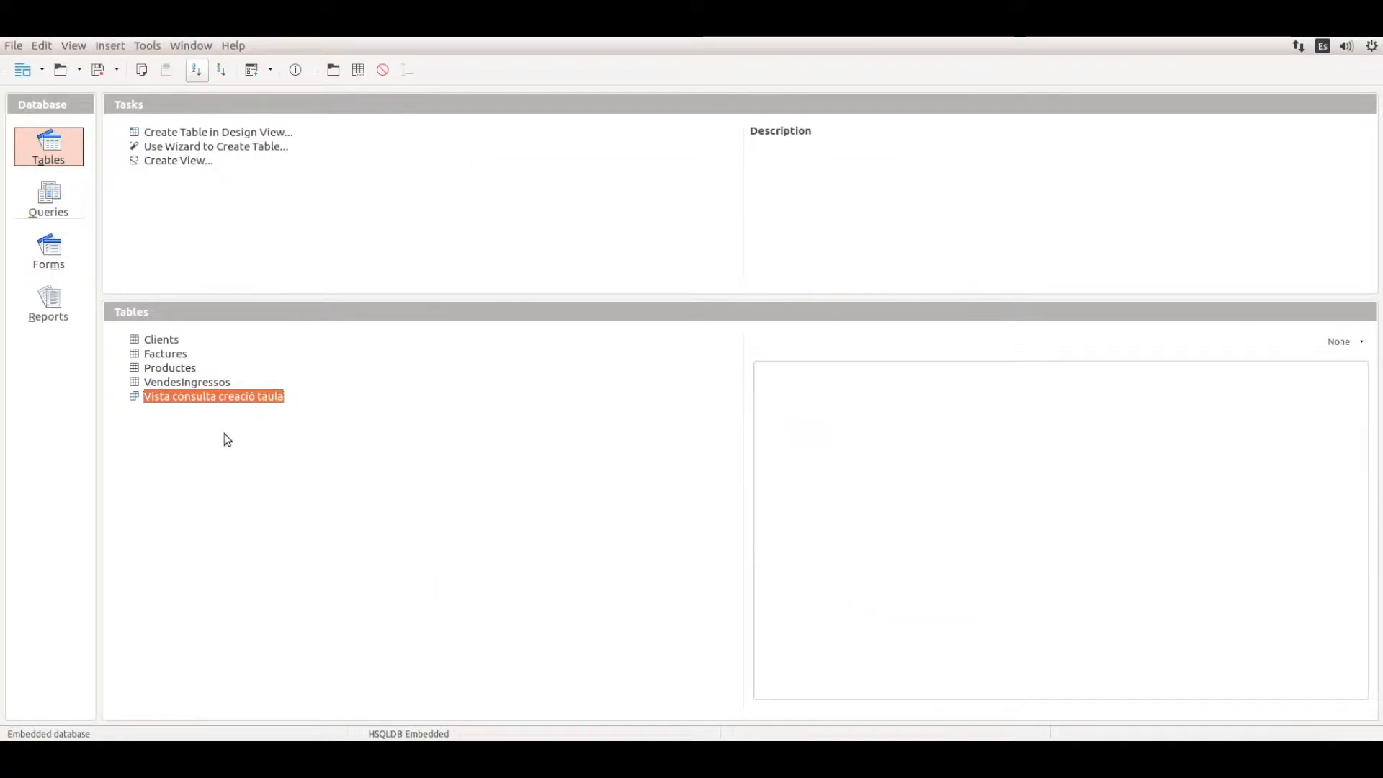
# Refresh the list of tables and open Taula nova creació to check its records
pyautogui.click(79, 45)
pyautogui.click(116, 159)
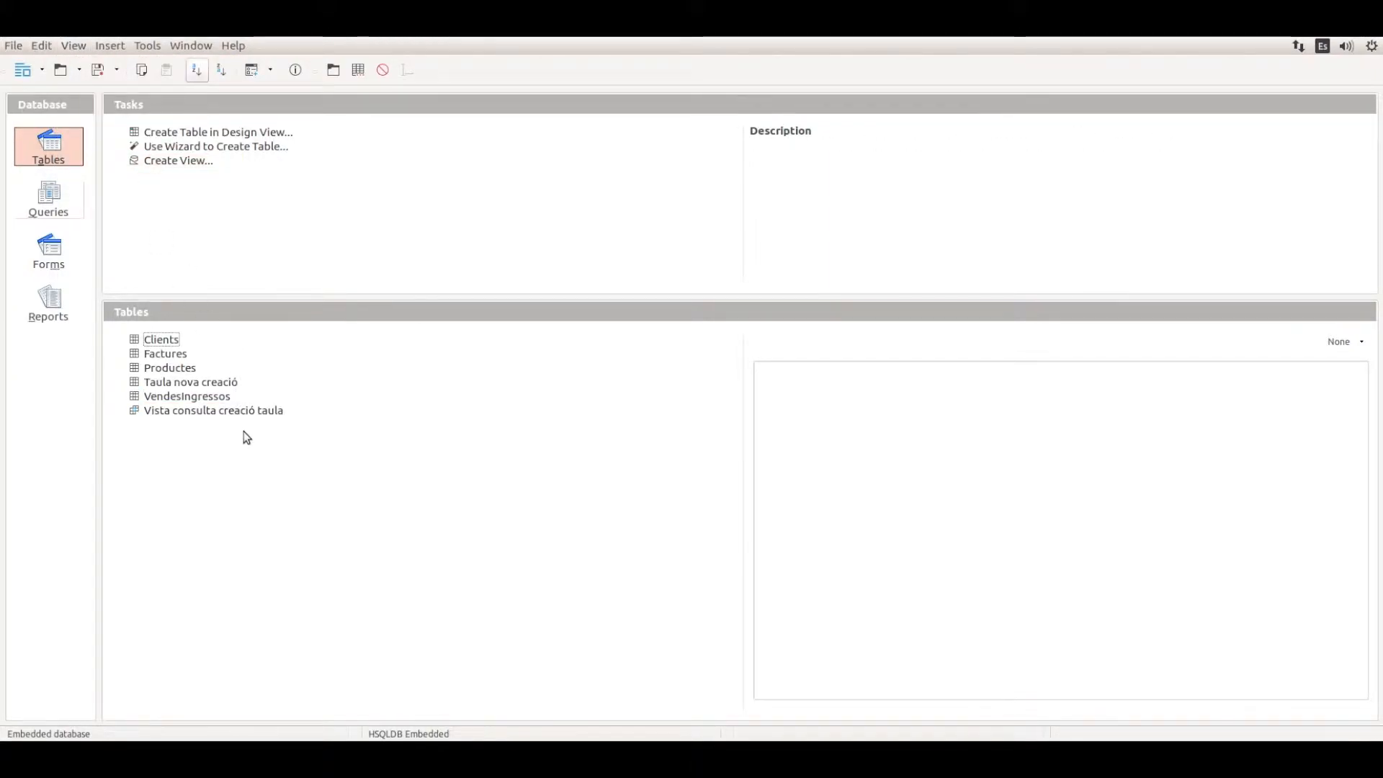
pyautogui.doubleClick(232, 384)
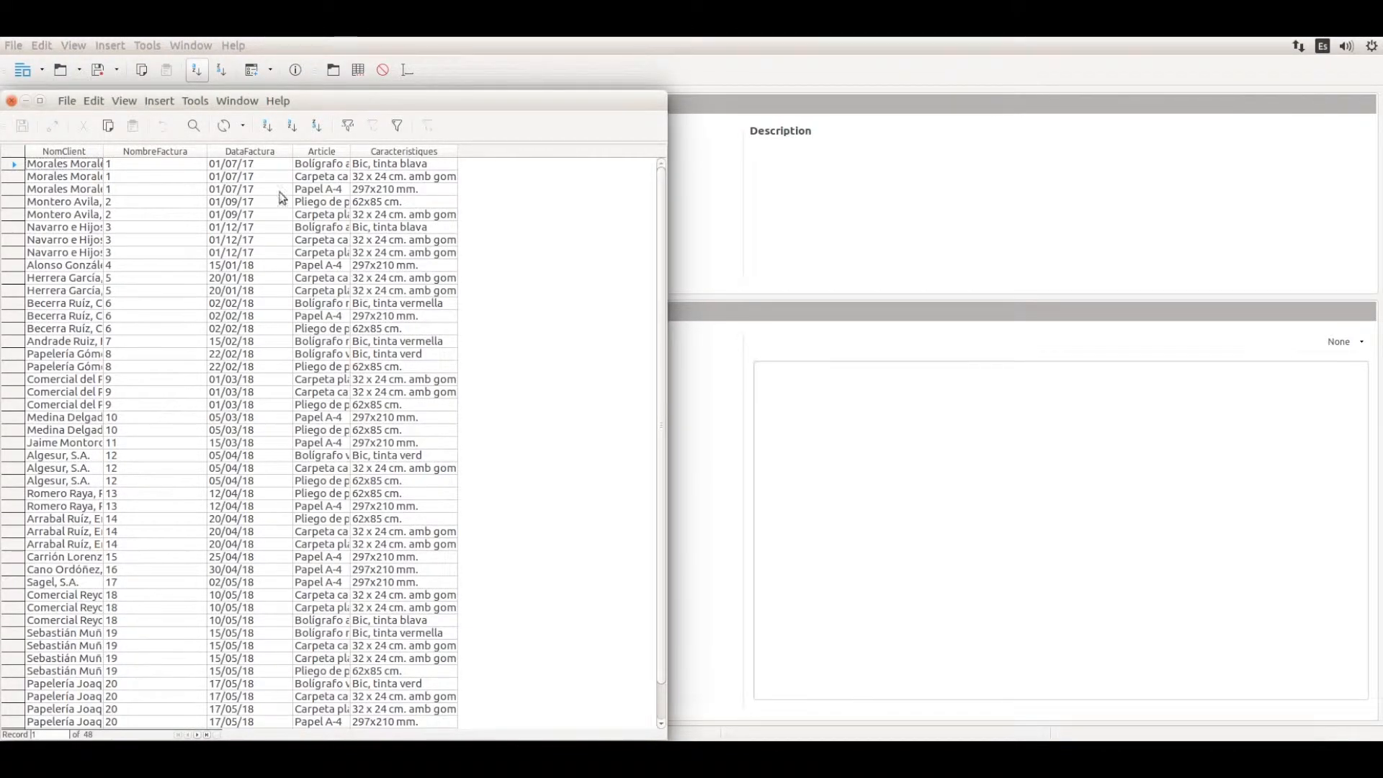
# Close the records of Taula nova creació and inspect the design of that table and of the view Vista consulta creació taula
pyautogui.click(11, 102)
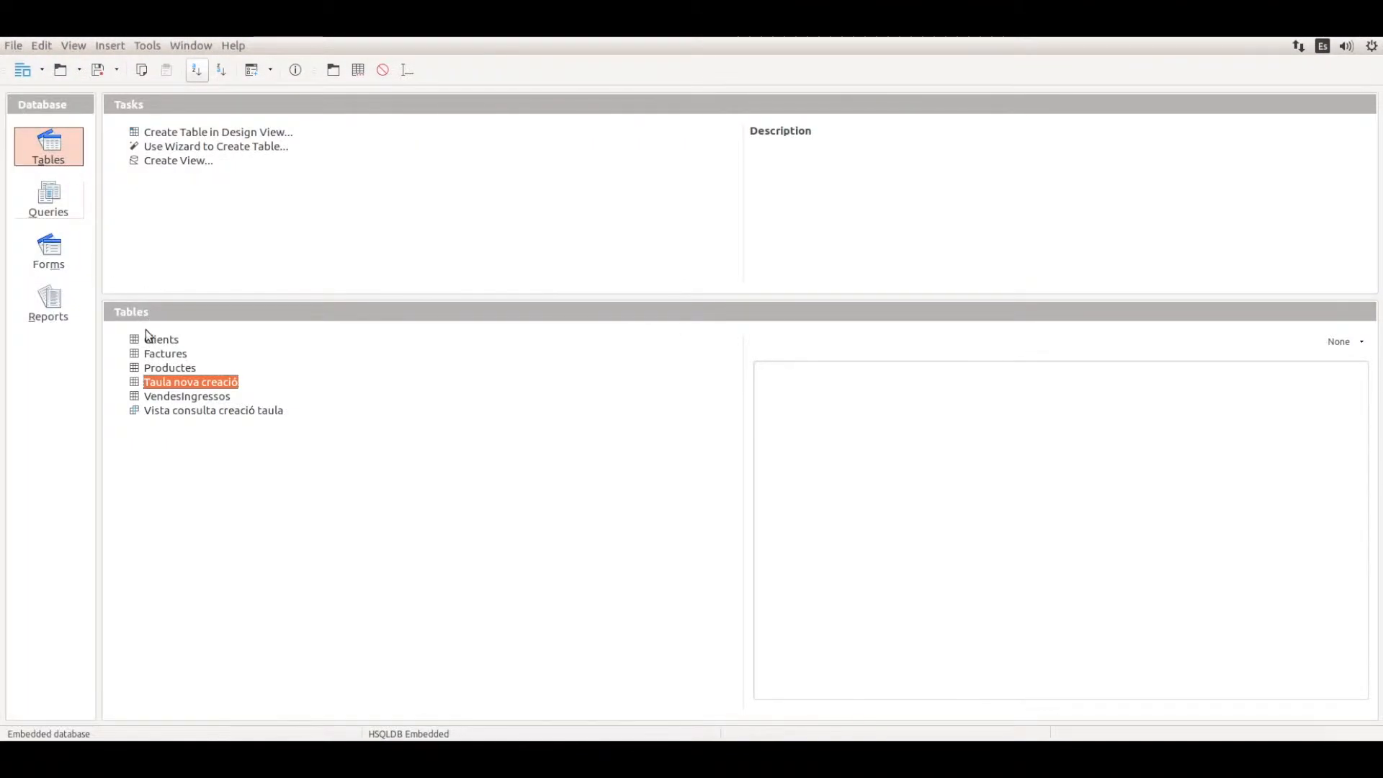
pyautogui.rightClick(168, 382)
pyautogui.click(223, 462)
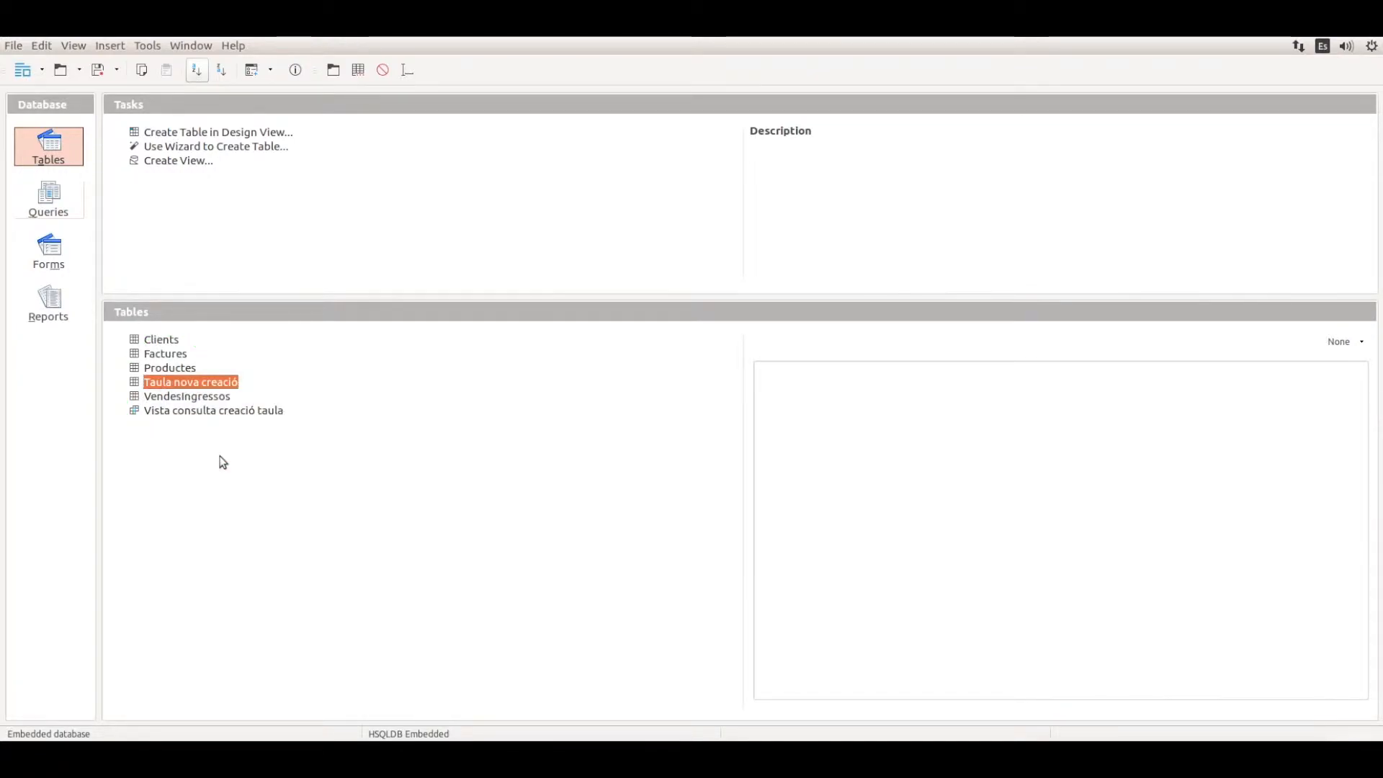
pyautogui.click(11, 67)
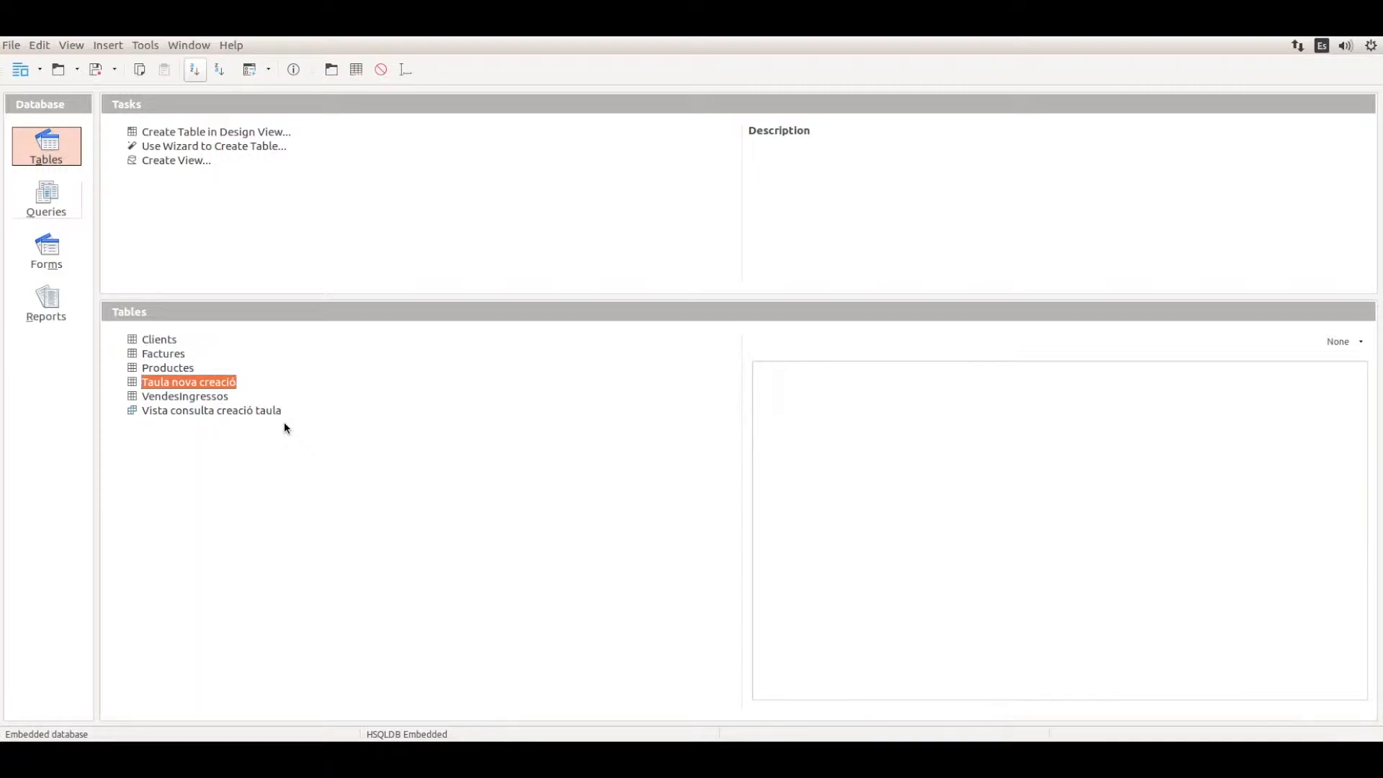
pyautogui.rightClick(174, 411)
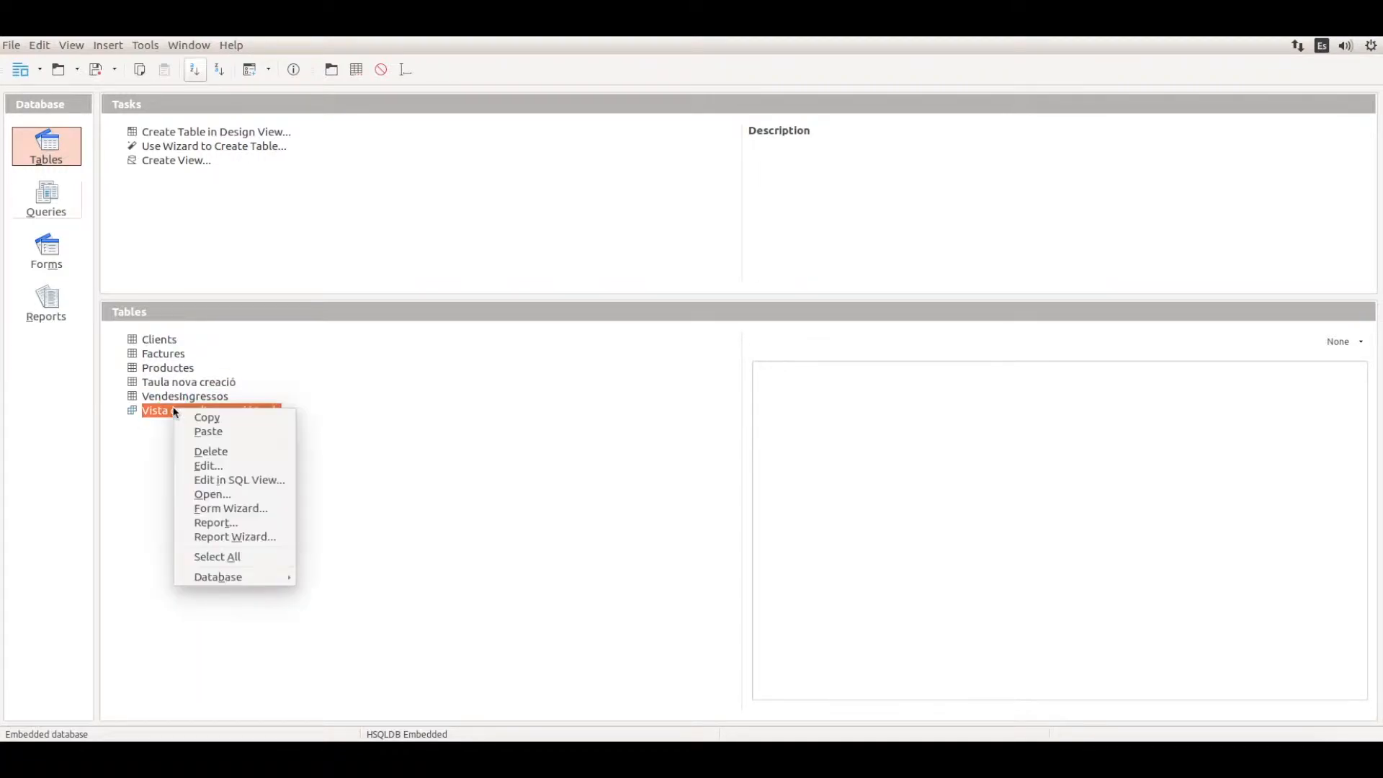
pyautogui.click(218, 466)
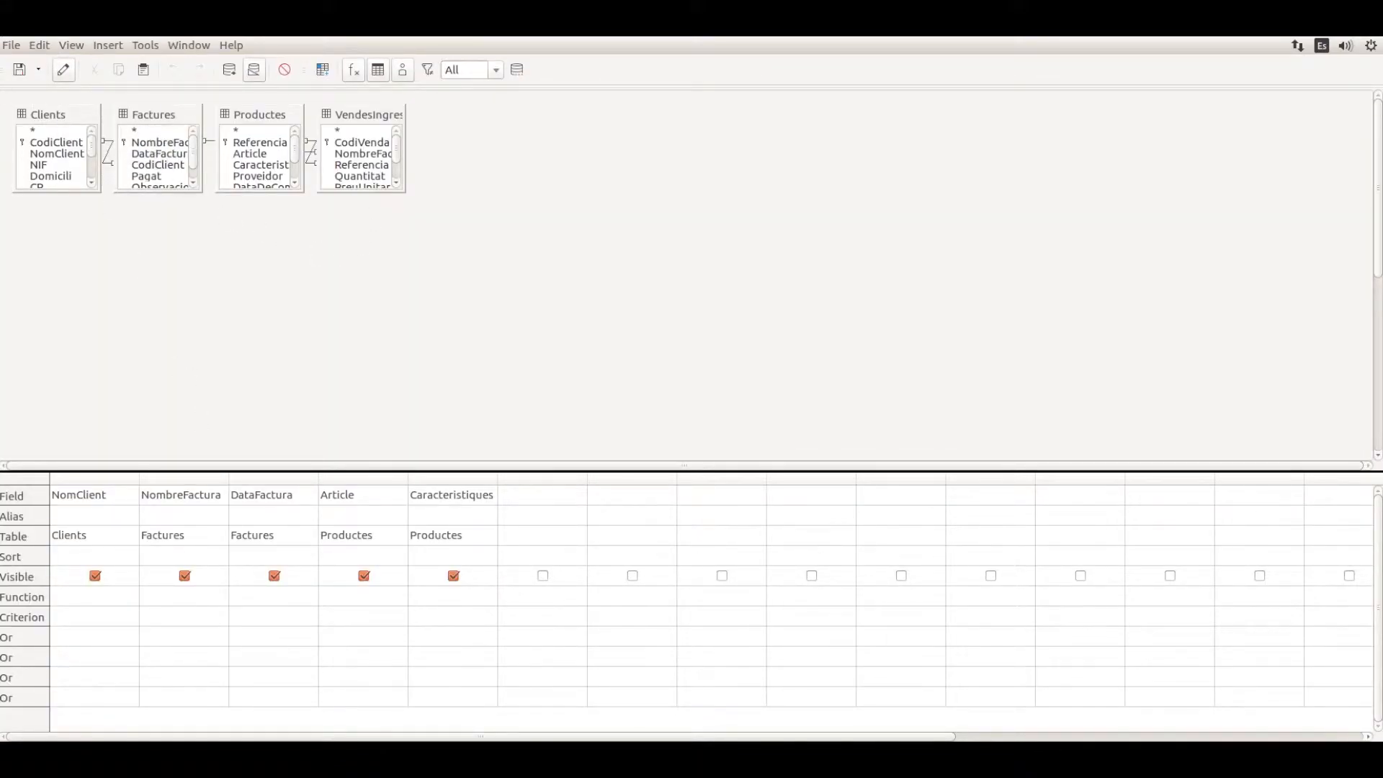
# Check in the Relationships design whether Taula nova creació can be added, and close the design without adding any table
pyautogui.click(142, 48)
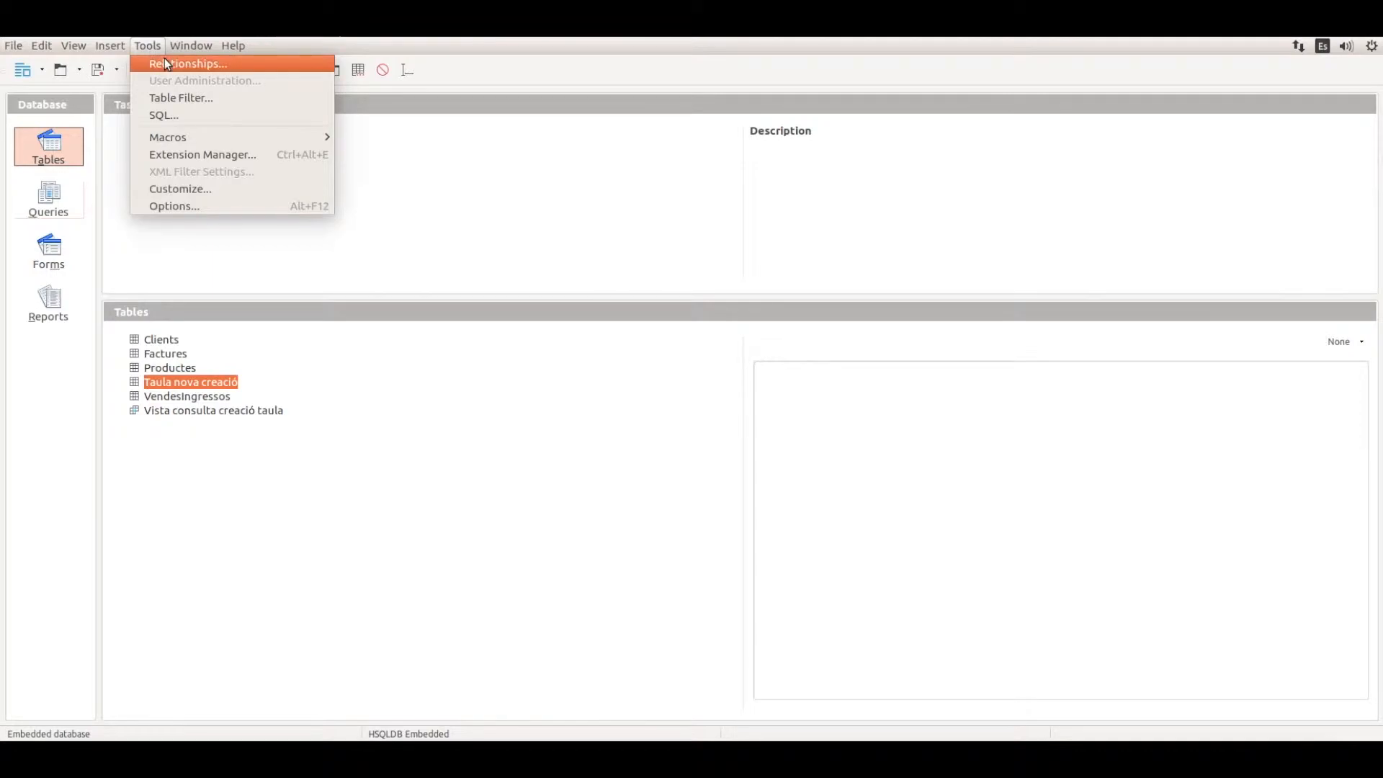
pyautogui.click(167, 61)
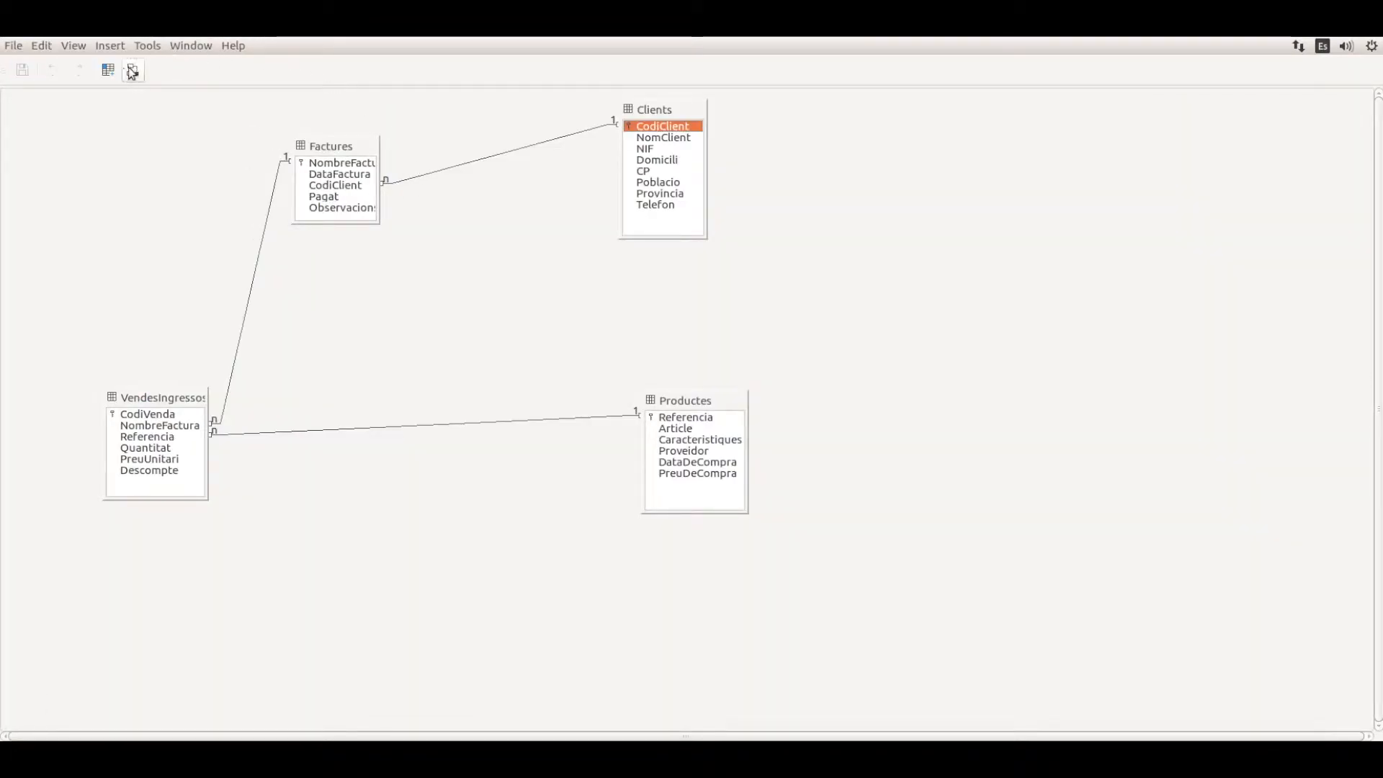
pyautogui.click(114, 74)
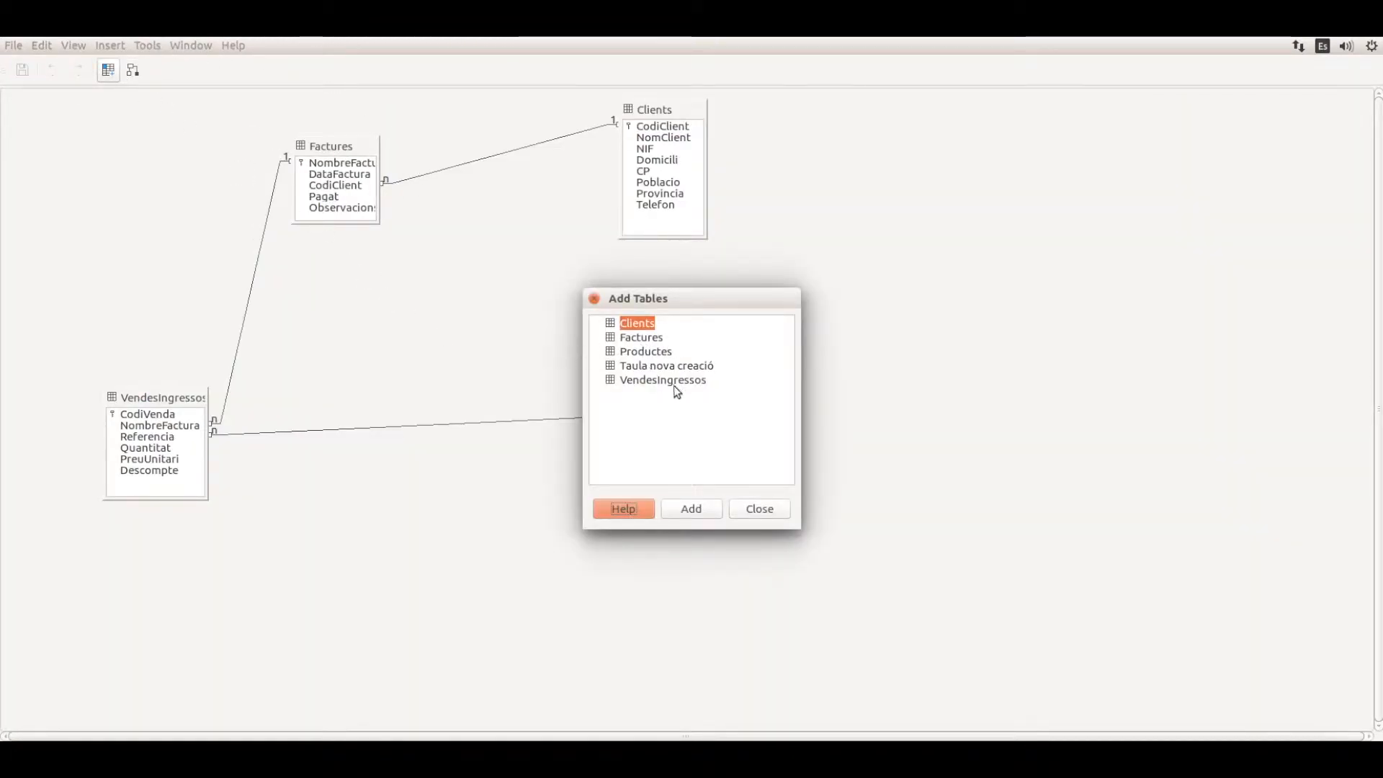
pyautogui.click(761, 509)
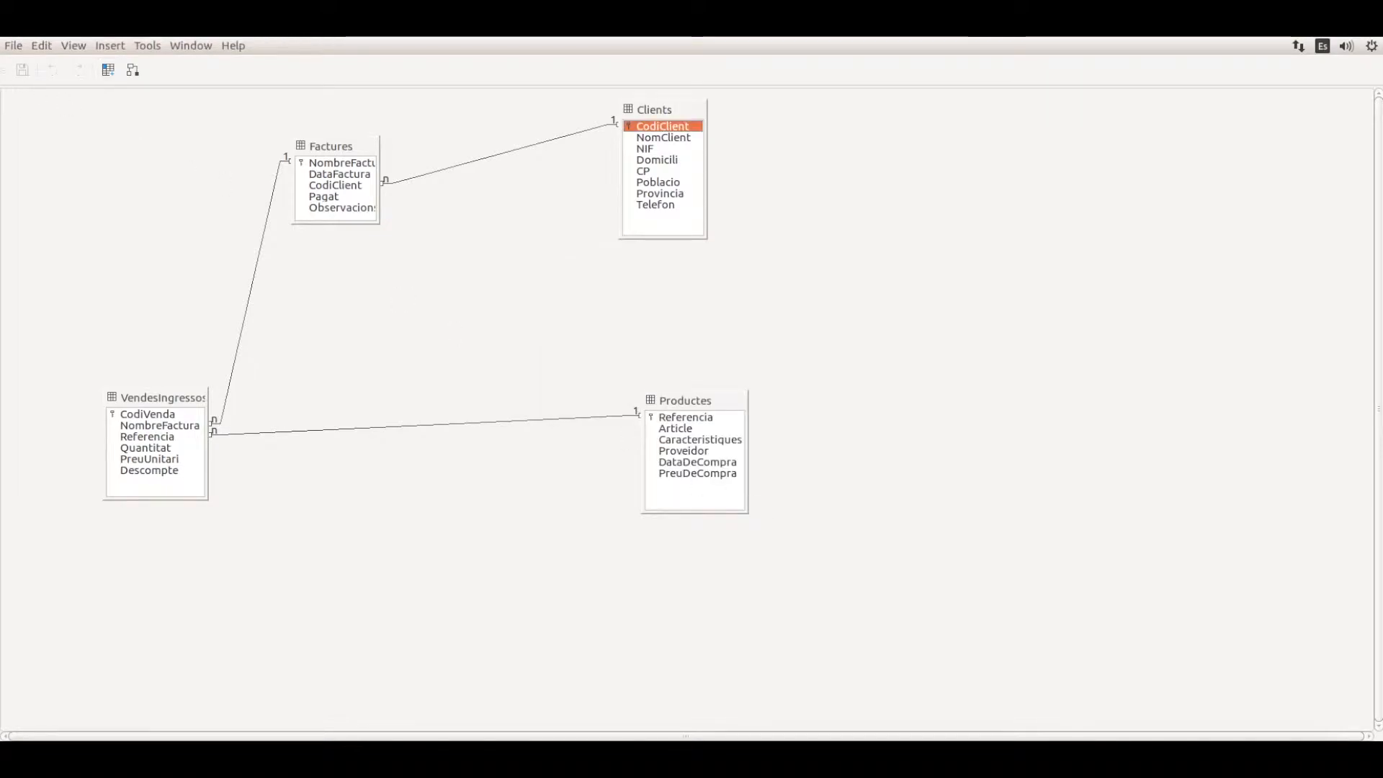
pyautogui.hotkey('ctrl', 'w')
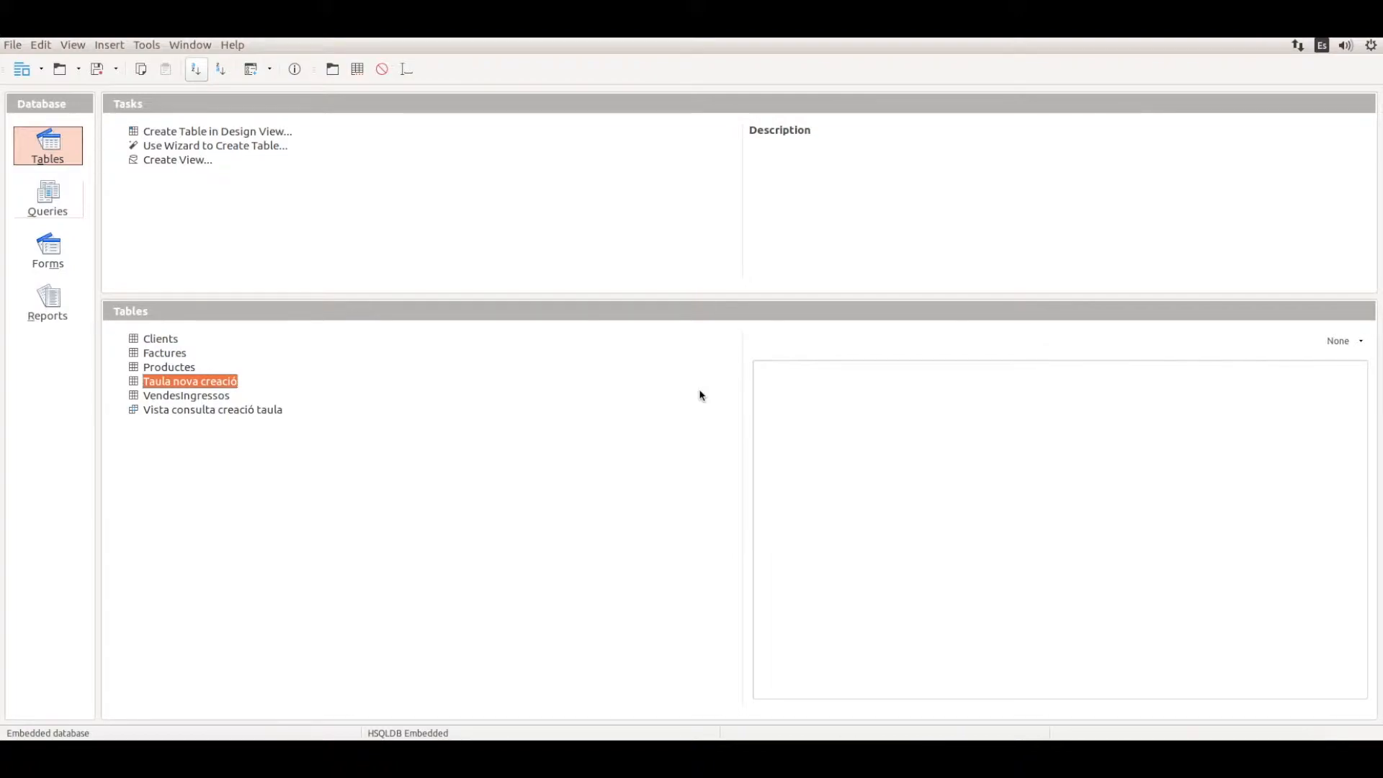
# Start a new SQL statement for direct execution with SELECT "NomClient", "Article"
pyautogui.click(145, 46)
pyautogui.click(172, 114)
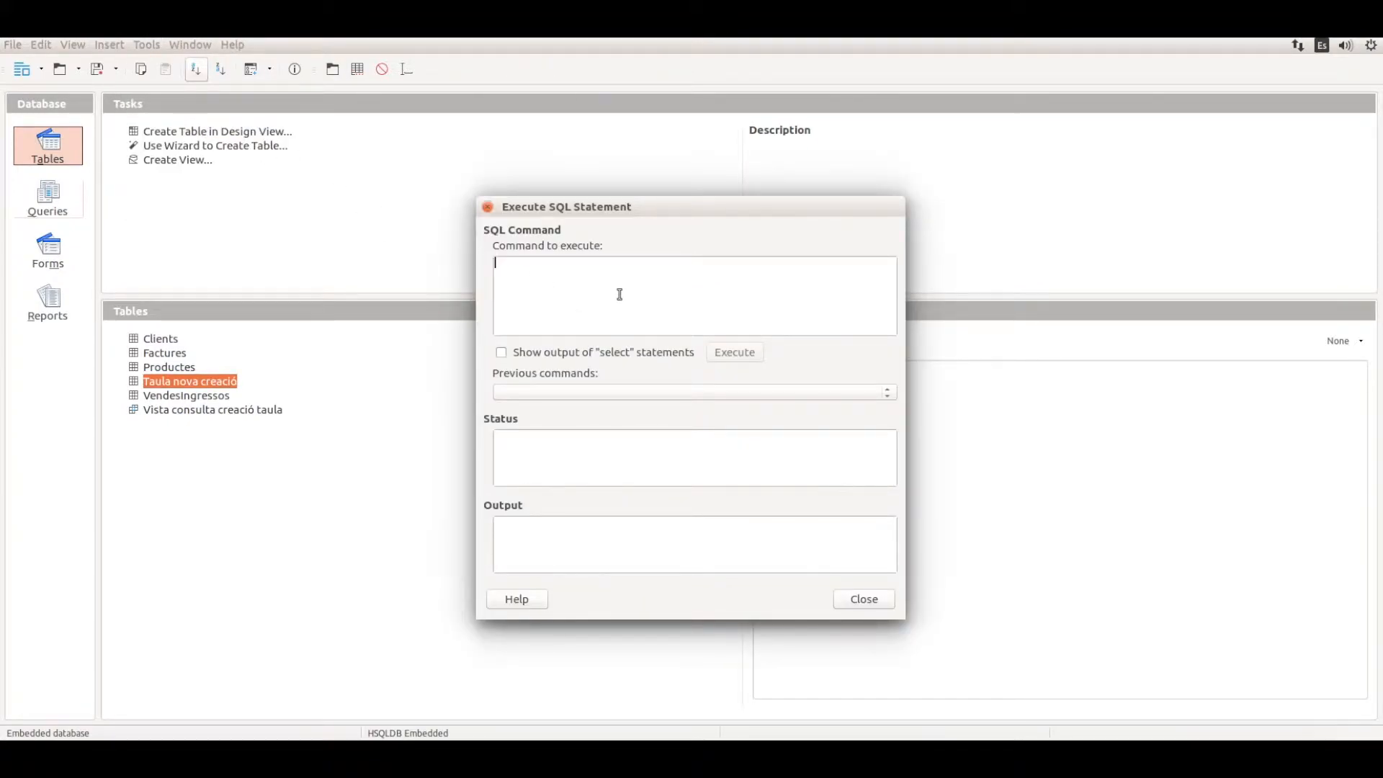
pyautogui.write('SELECT')
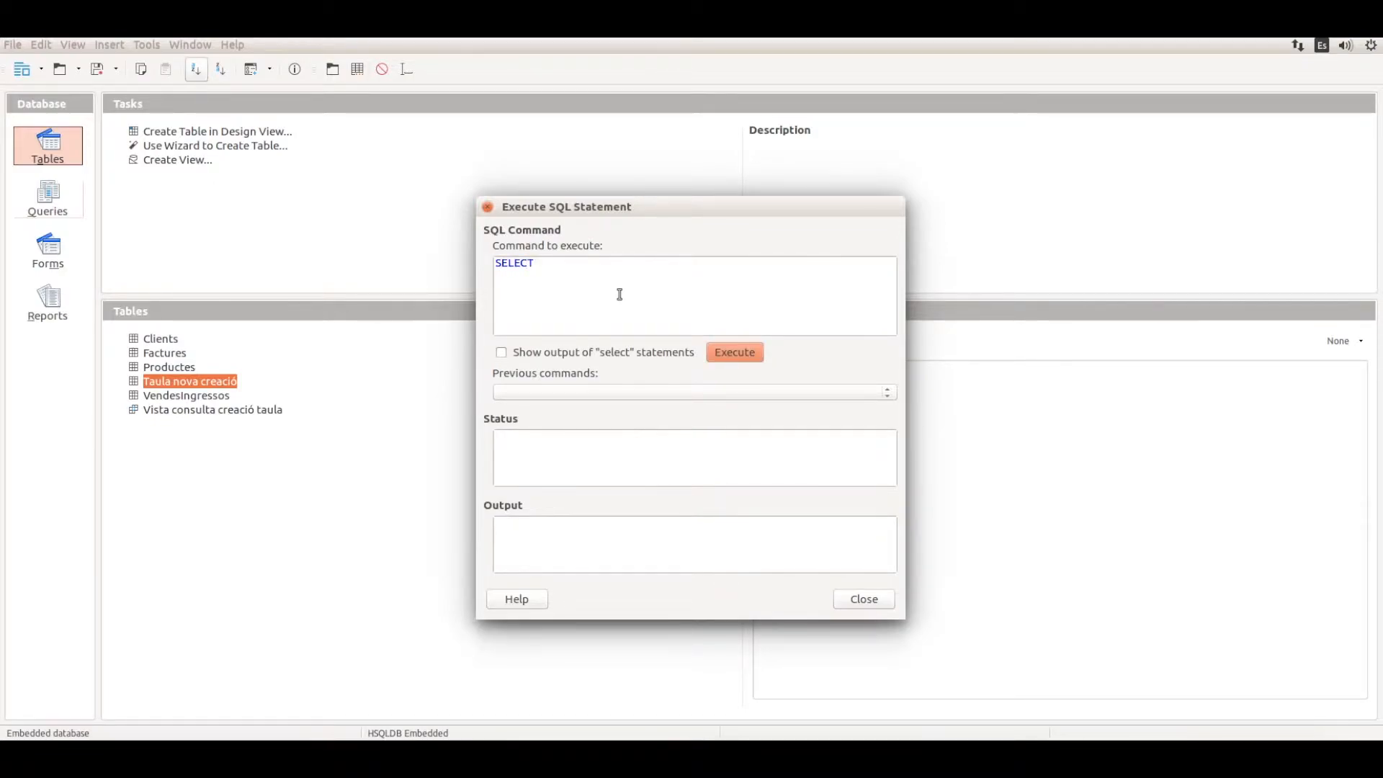
pyautogui.write(' *')
pyautogui.write('NomClient"')
pyautogui.write(', "')
pyautogui.write('Artic')
pyautogui.write('le" ')
# Complete the statement with INTO "Taula nova creació 2" FROM "Vista consulta creació taula", execute it and close the SQL dialog
pyautogui.write('INTO')
pyautogui.write('"')
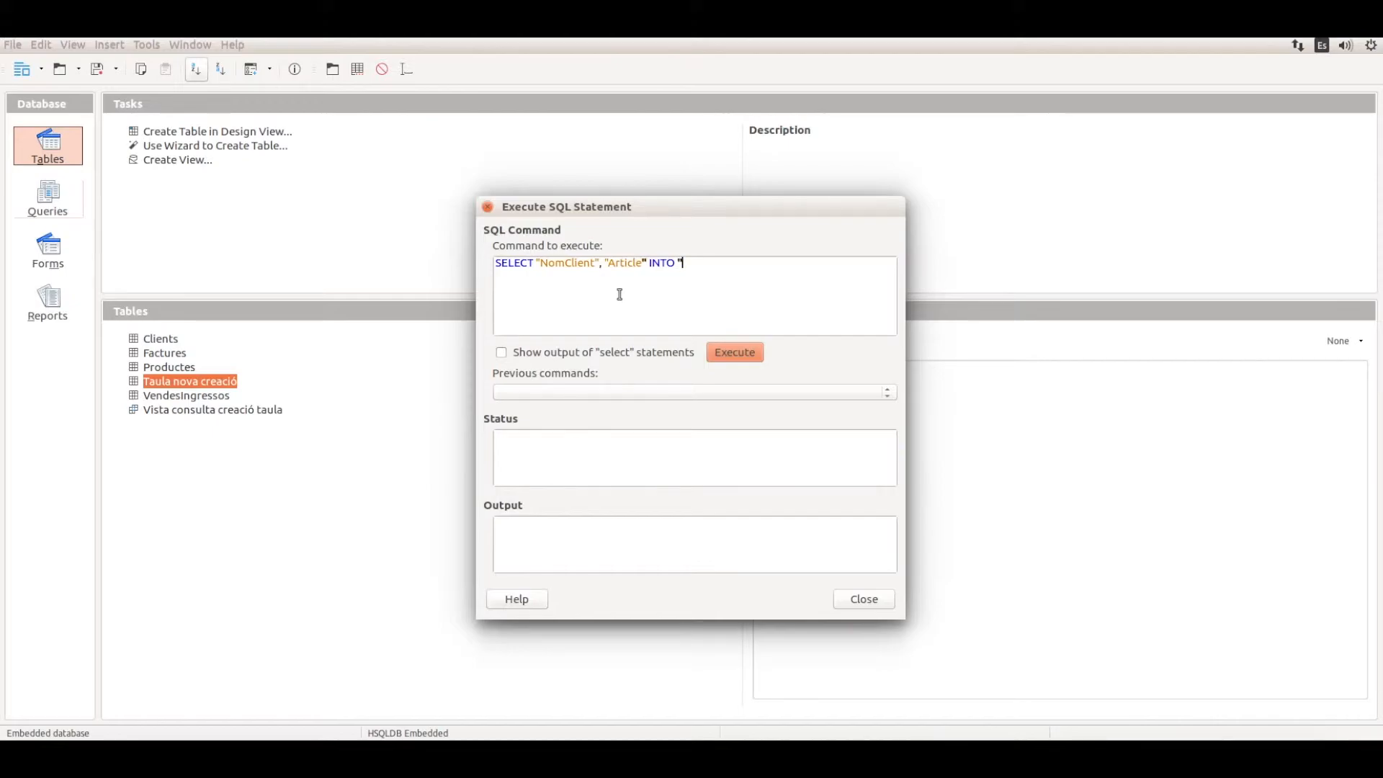
pyautogui.write('Taula nove')
pyautogui.press('BackSpace')
pyautogui.write('a creació 2"')
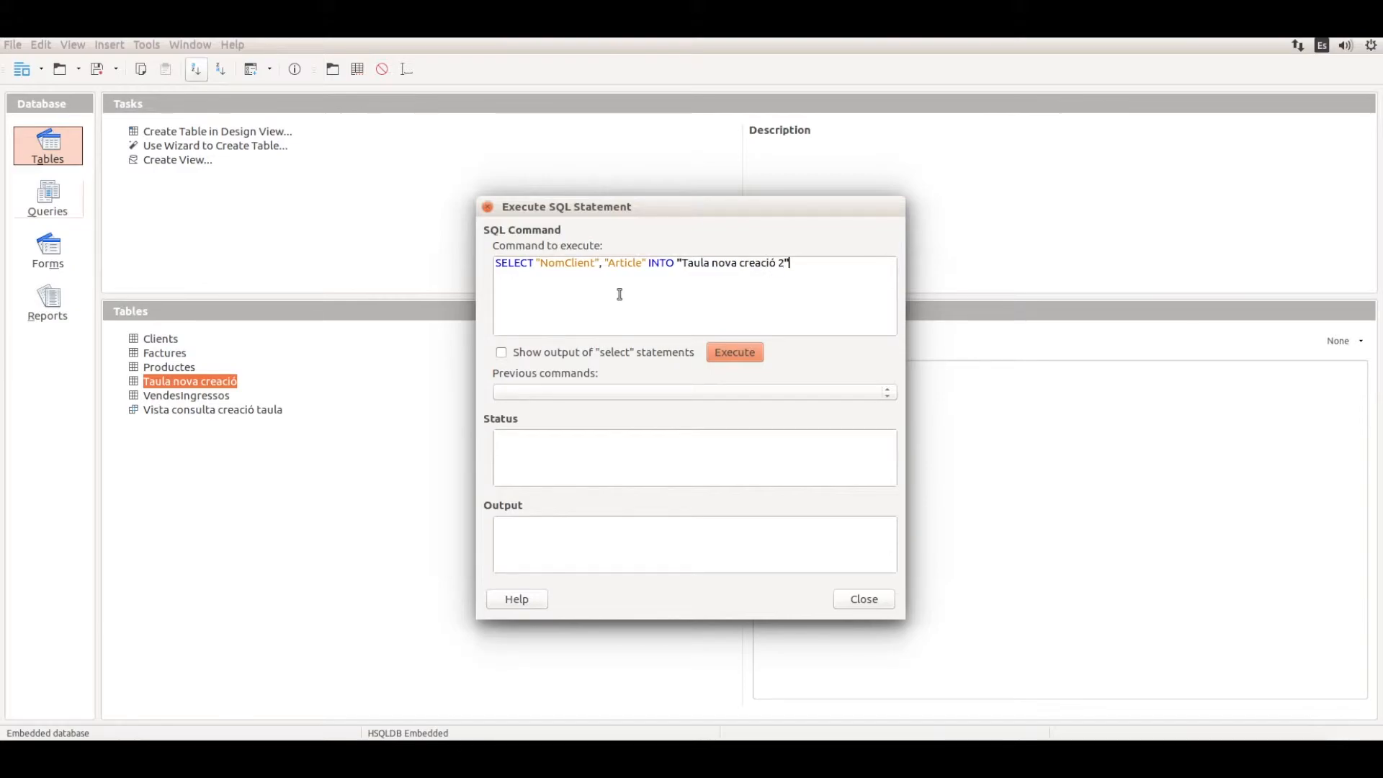
pyautogui.write(' FROM "Vista c')
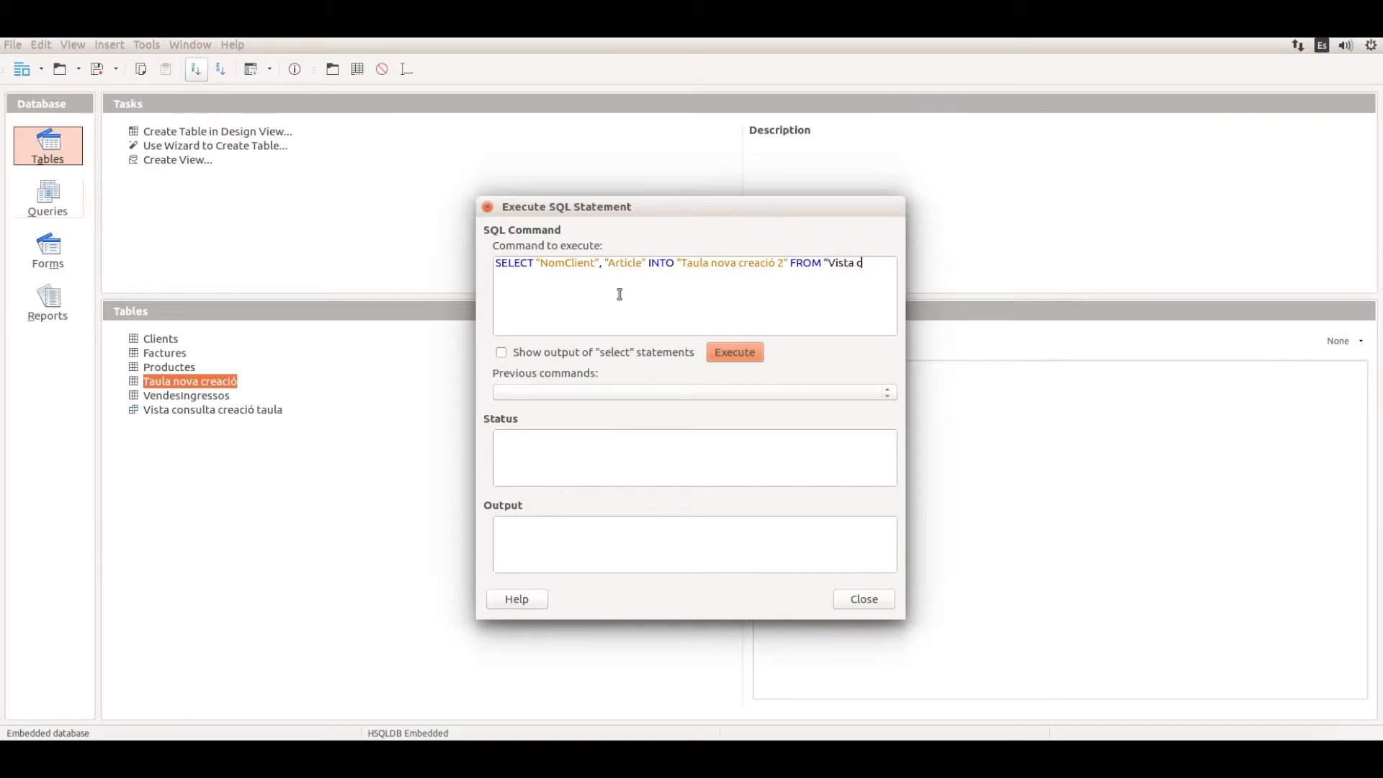
pyautogui.write('onsulta creació taula"')
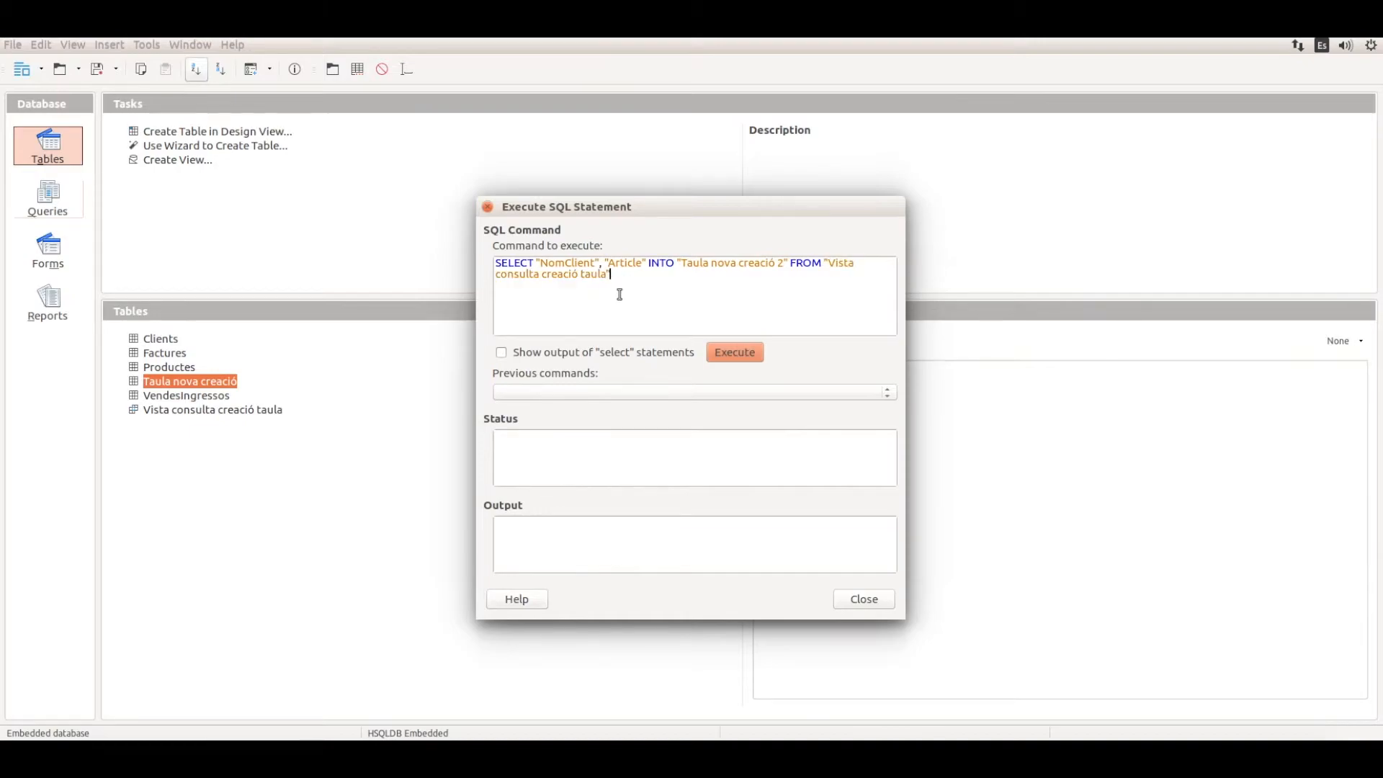
pyautogui.click(756, 356)
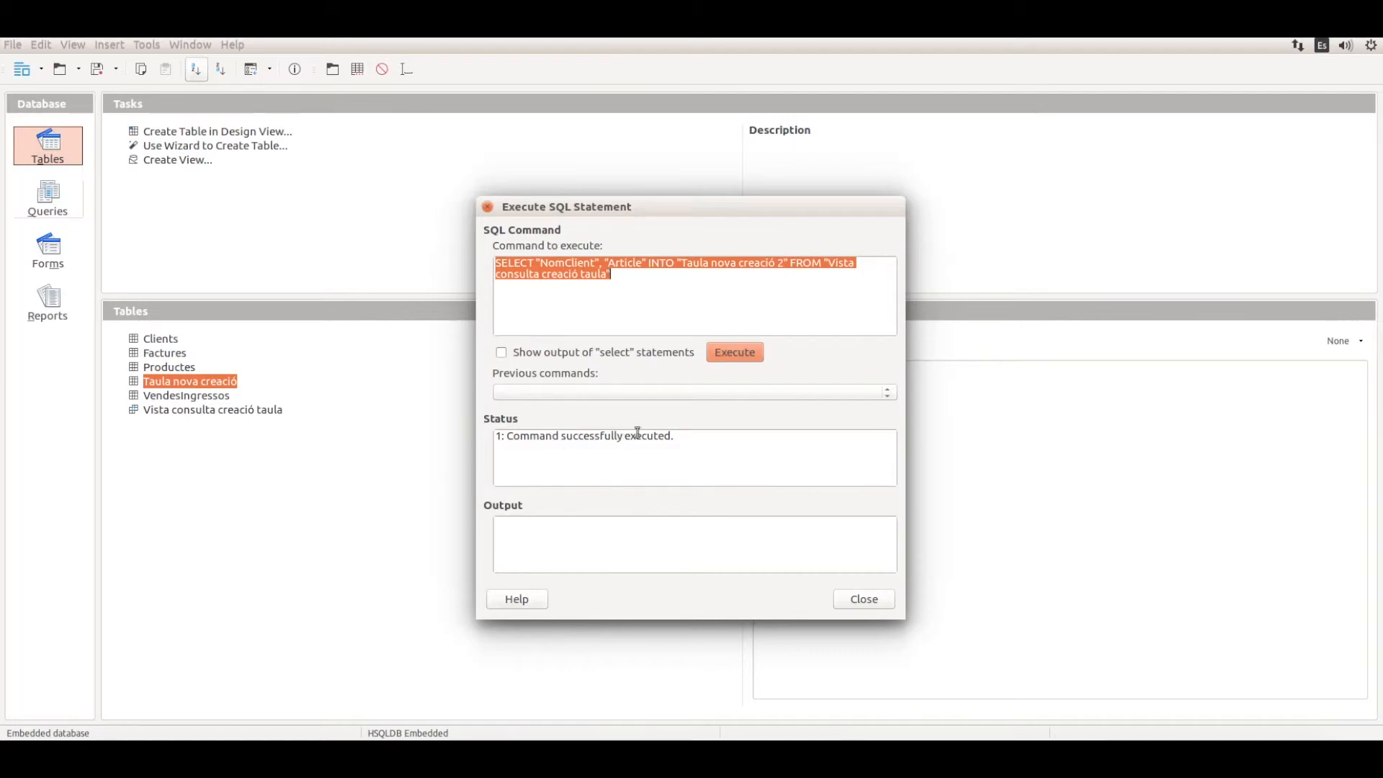
pyautogui.click(865, 600)
# Refresh the list of tables and open Taula nova creació 2 to check its records
pyautogui.click(75, 45)
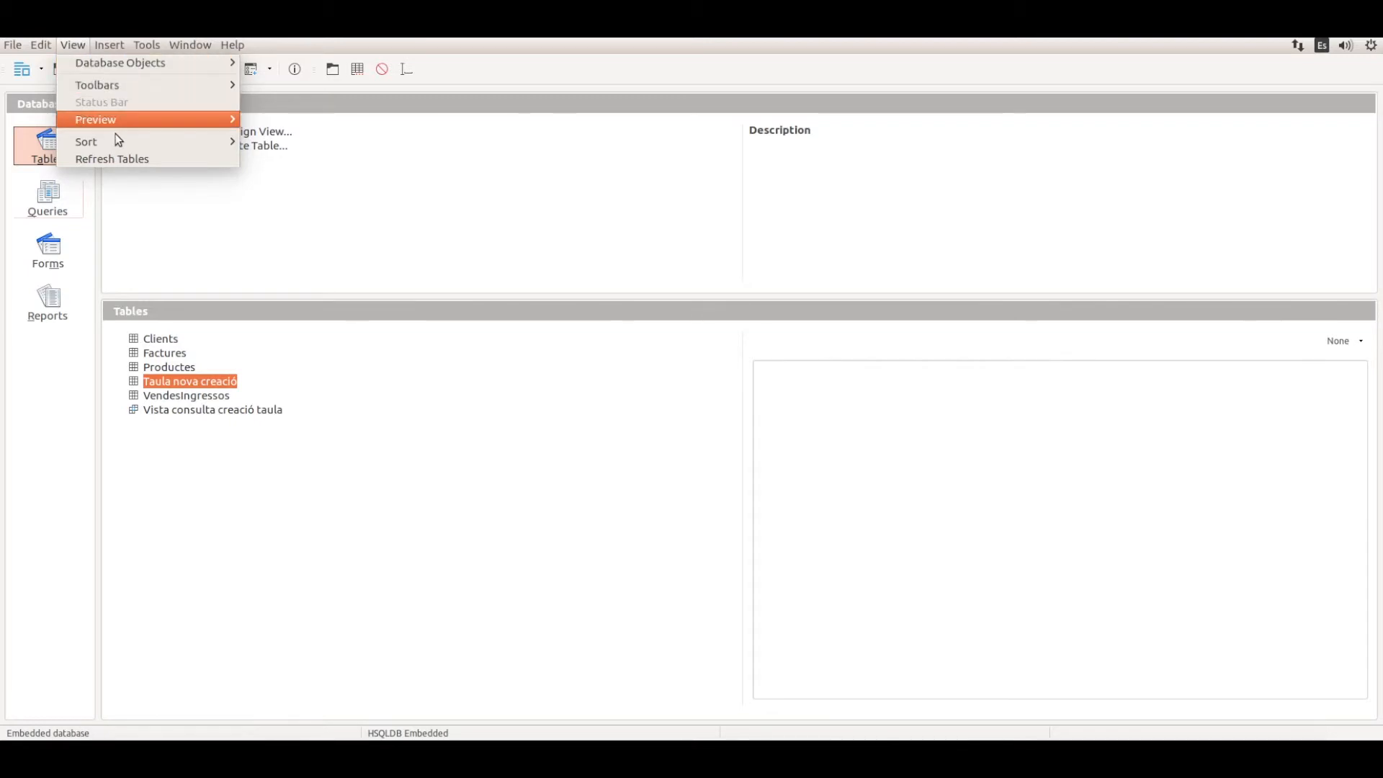
pyautogui.click(163, 160)
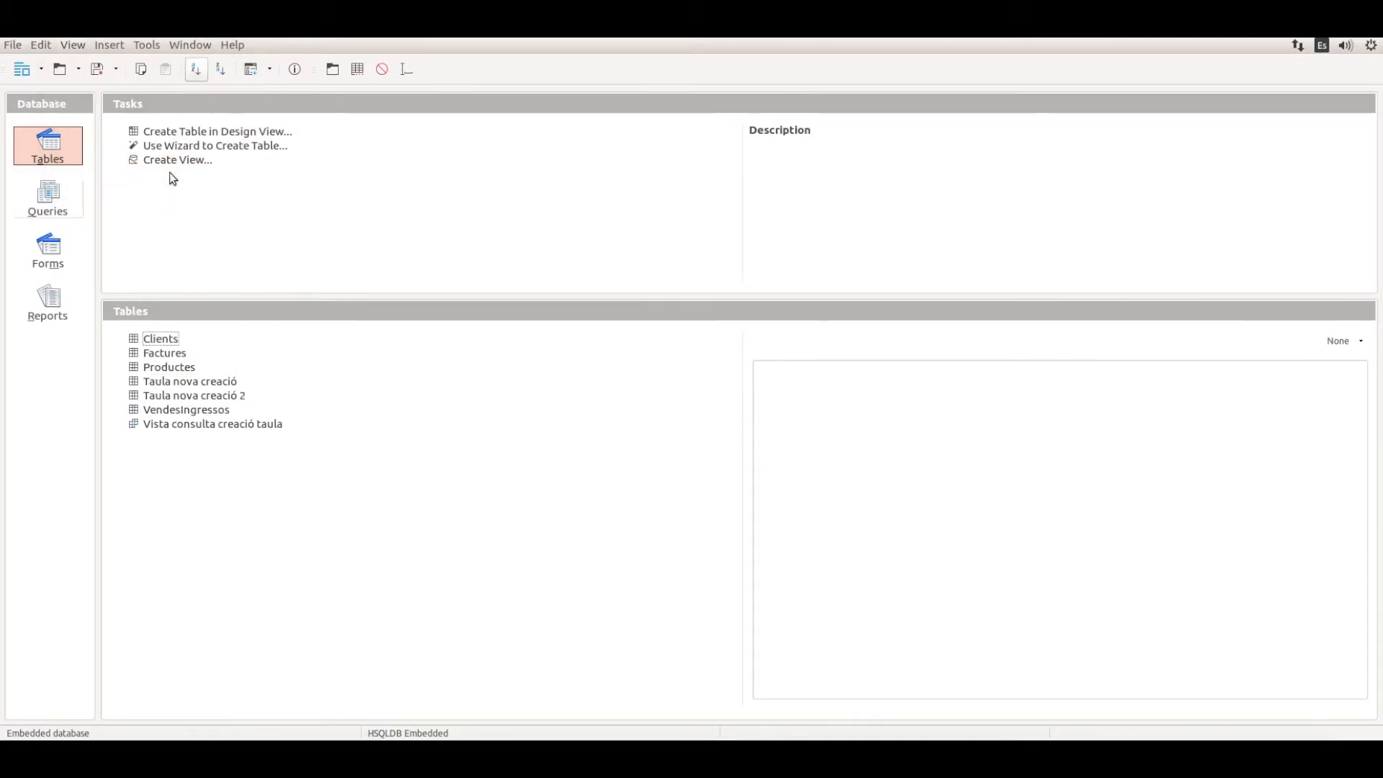
pyautogui.doubleClick(229, 397)
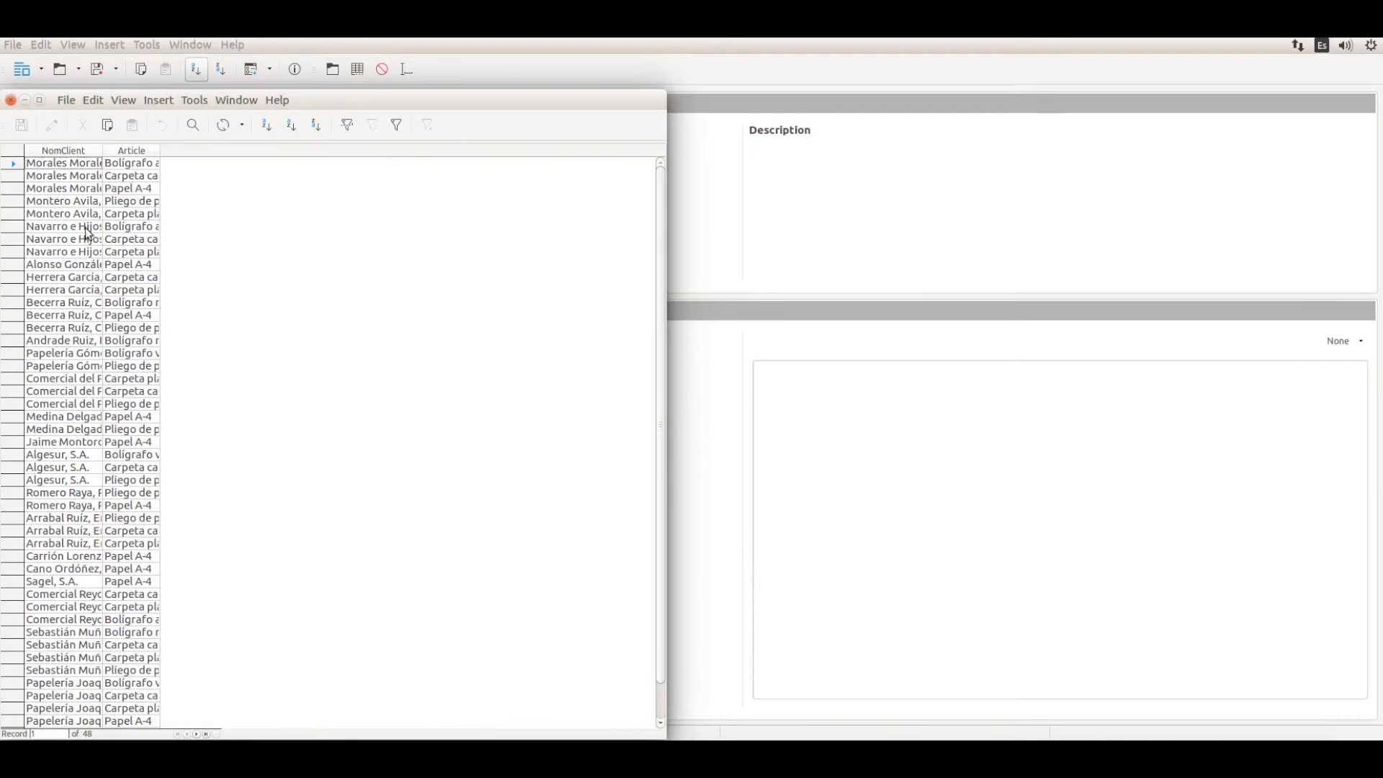